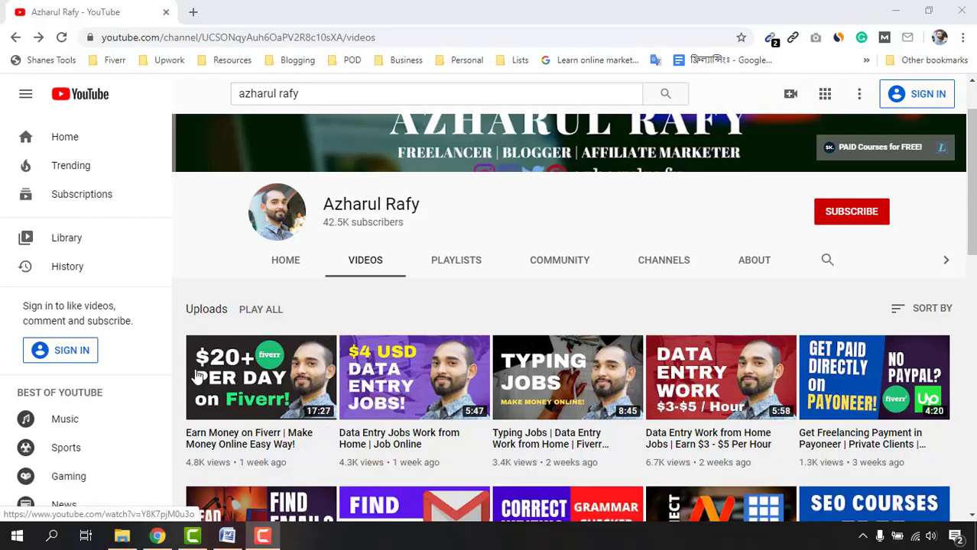
# Switch to the Mria restaurant folder in File Explorer and open the restaurant page details Word document to review the brief
pyautogui.click(121, 536)
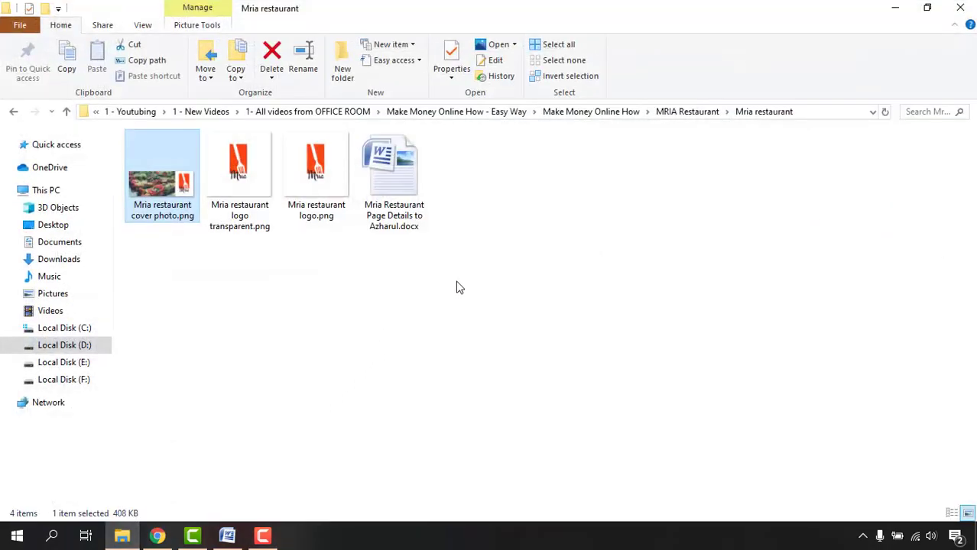
pyautogui.moveTo(471, 255); pyautogui.dragTo(163, 180)
pyautogui.click(318, 291)
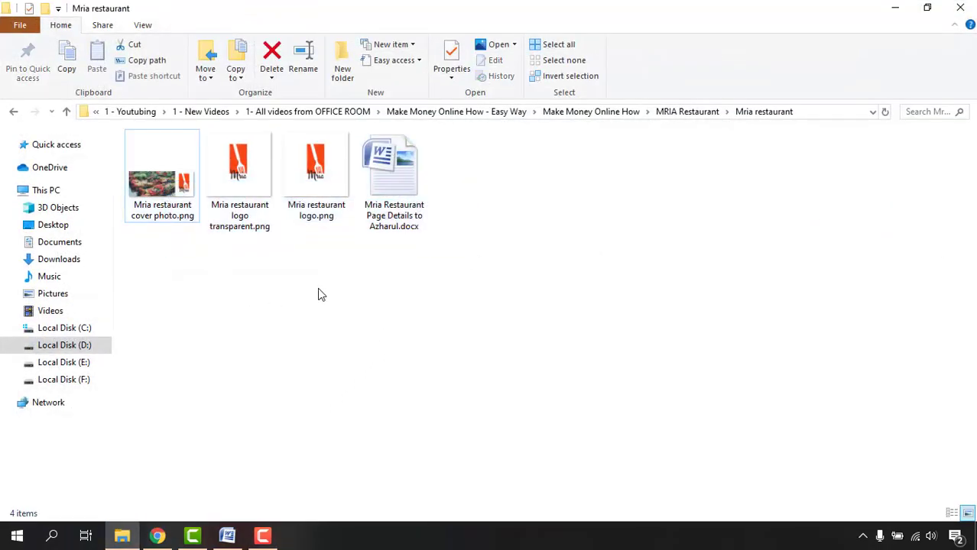
pyautogui.doubleClick(383, 201)
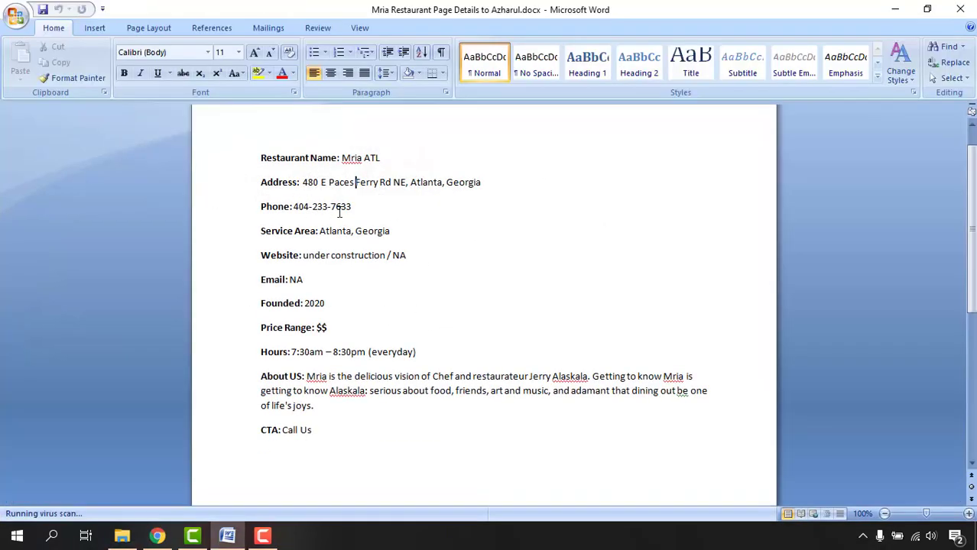
pyautogui.click(895, 8)
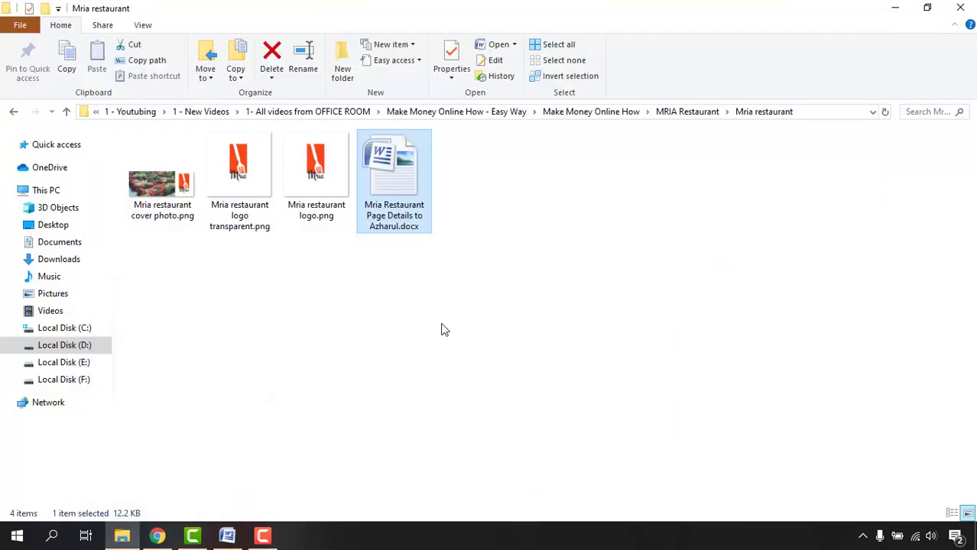
# Look over the restaurant's logo and cover photo PNG files in the folder
pyautogui.click(306, 187)
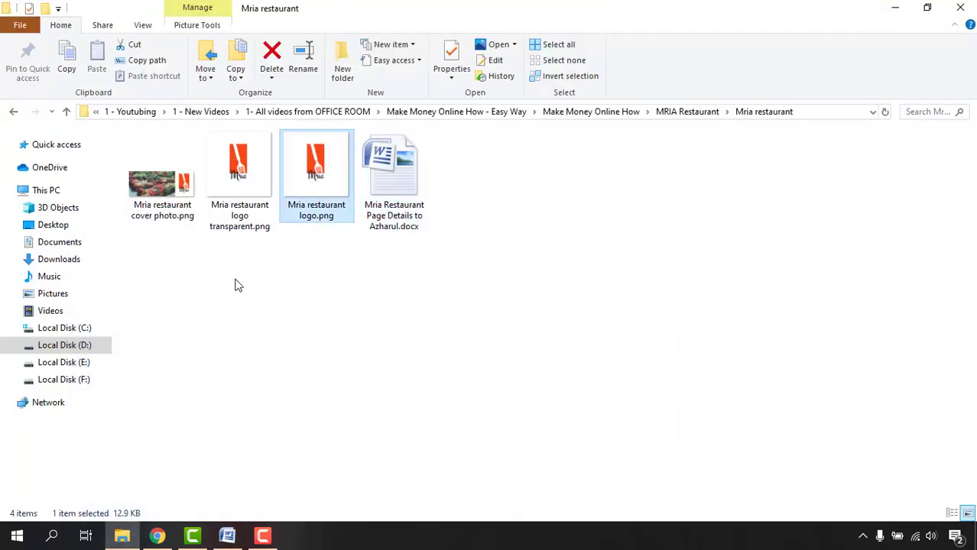
pyautogui.click(140, 192)
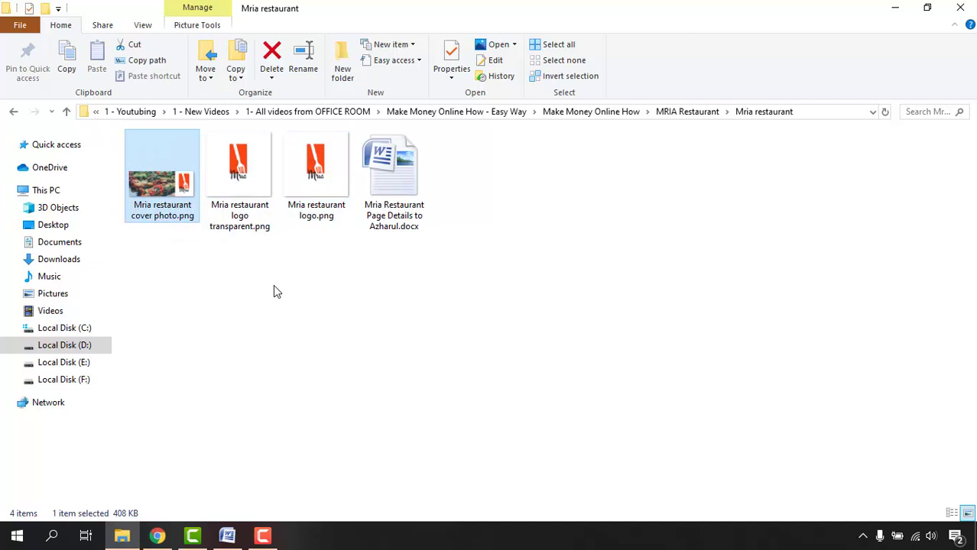
pyautogui.moveTo(335, 257); pyautogui.dragTo(164, 170)
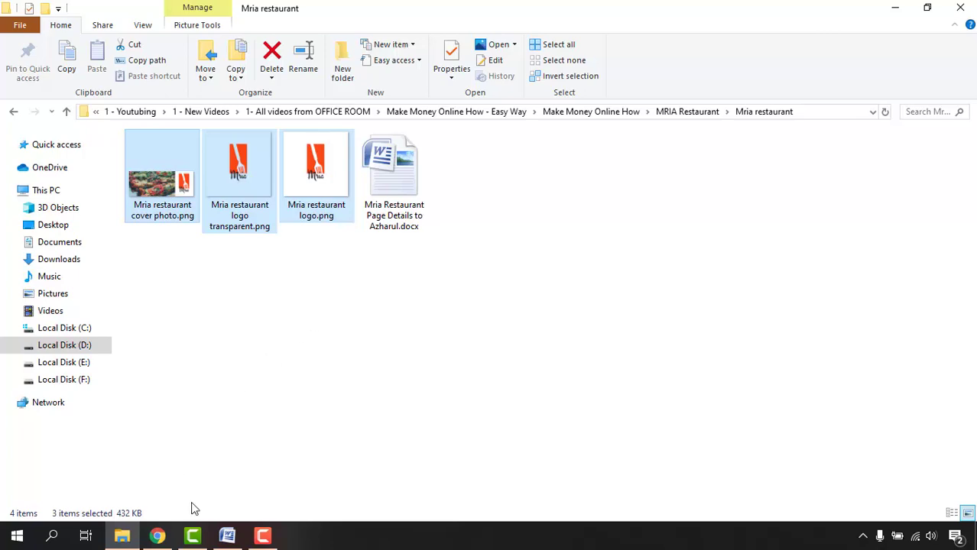
# Switch to Chrome and open canva.com in a new tab
pyautogui.click(150, 536)
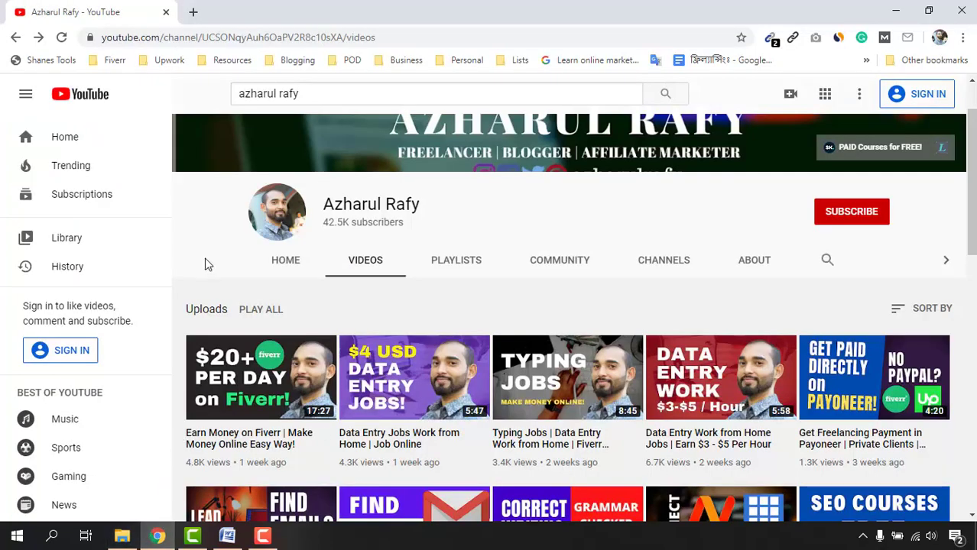
pyautogui.click(193, 11)
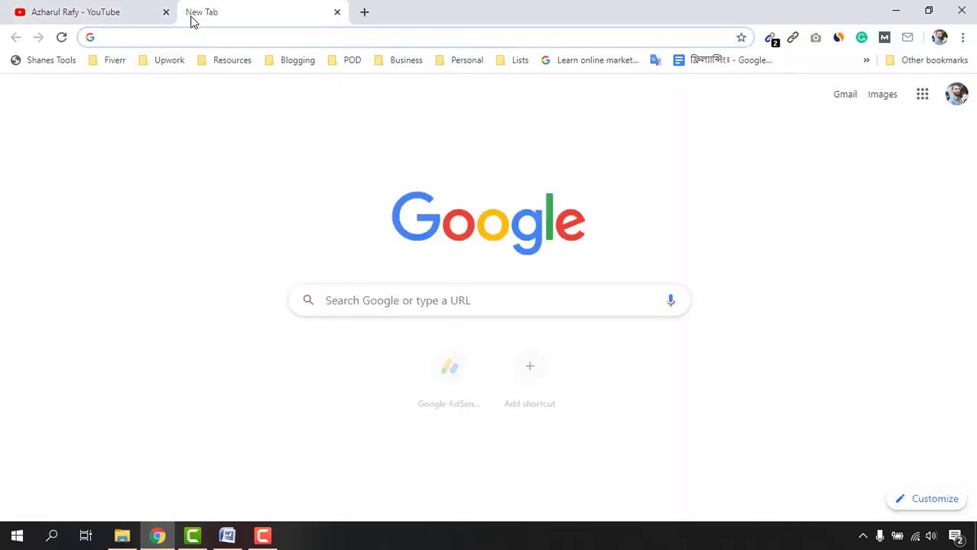
pyautogui.write('can')
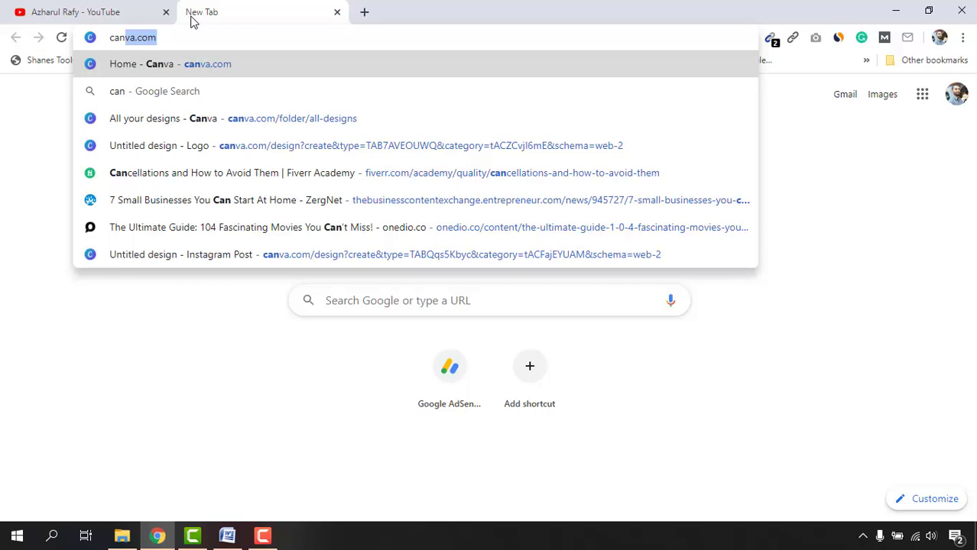
pyautogui.press('Return')
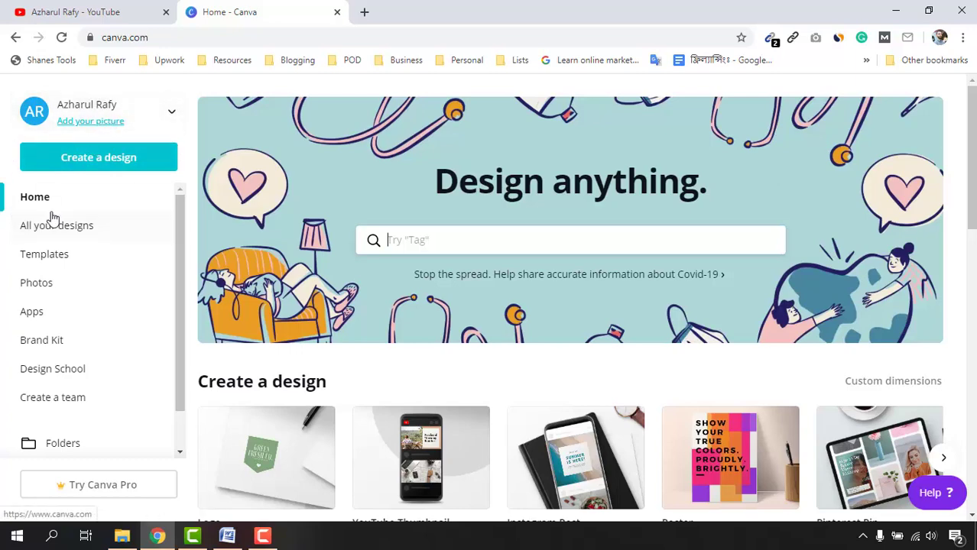
# Look over the Canva home page and create a new blank Logo design
pyautogui.scroll(-5, 739, 304)
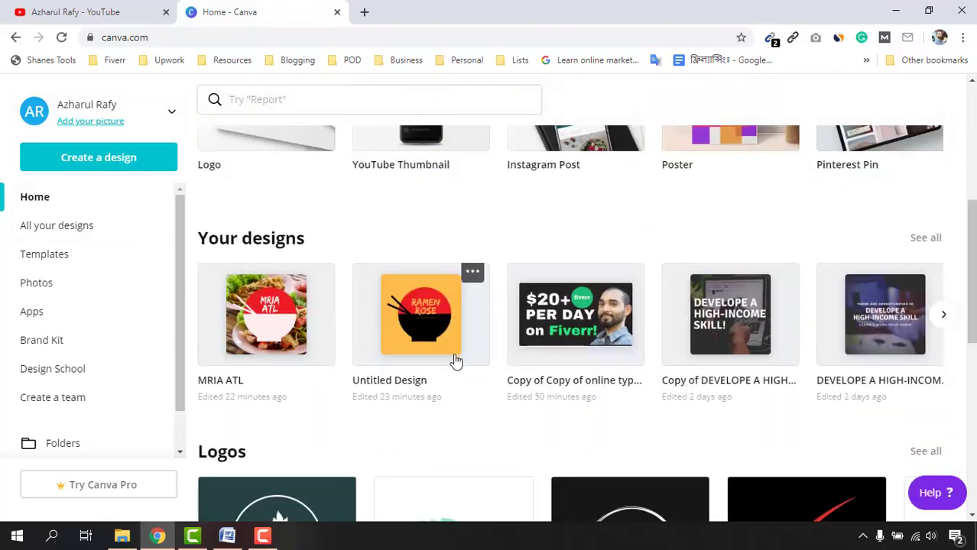
pyautogui.scroll(-12, 456, 360)
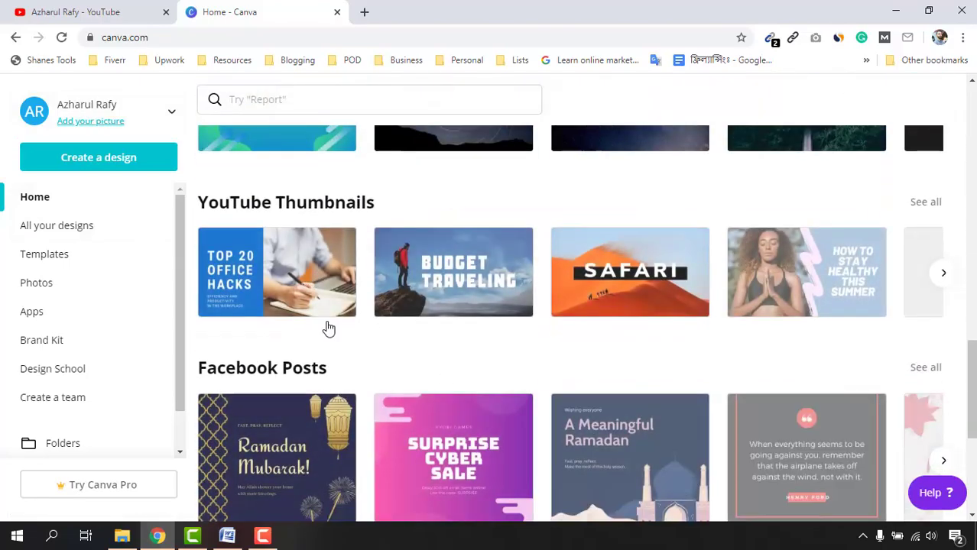
pyautogui.scroll(-7, 421, 388)
pyautogui.scroll(14, 484, 438)
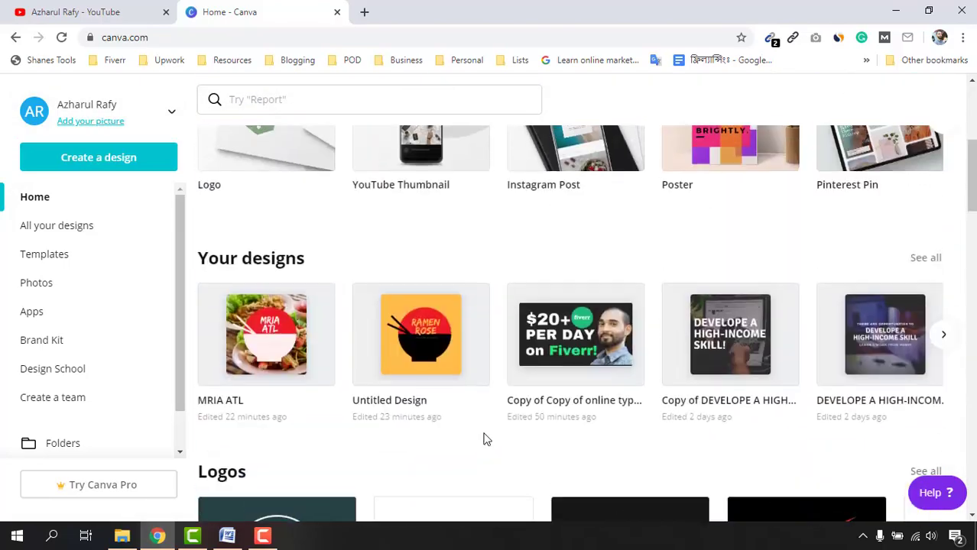
pyautogui.scroll(5, 484, 438)
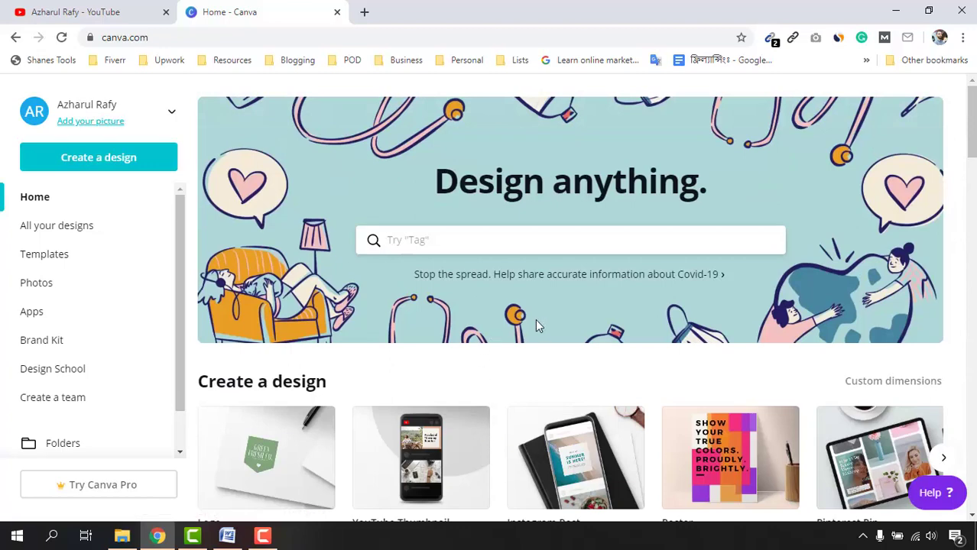
pyautogui.click(127, 167)
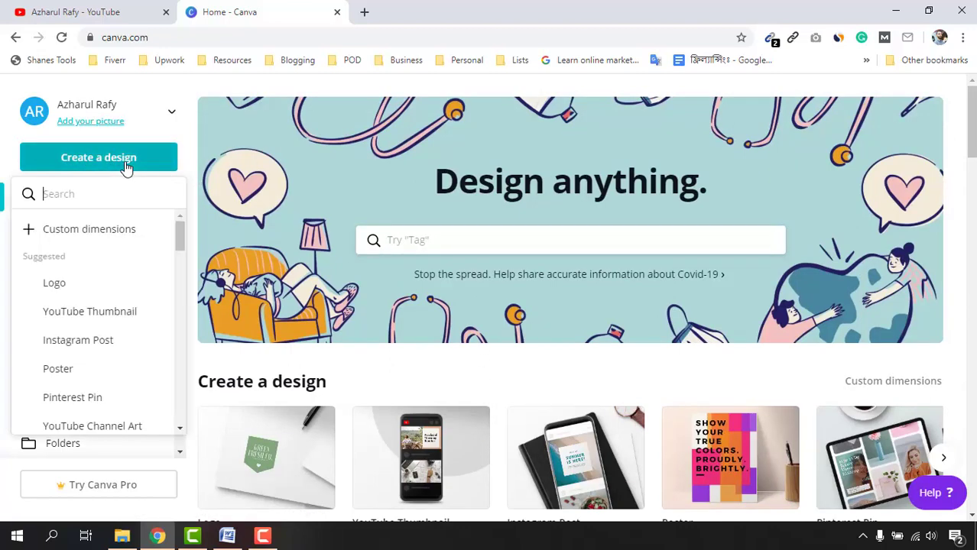
pyautogui.click(91, 284)
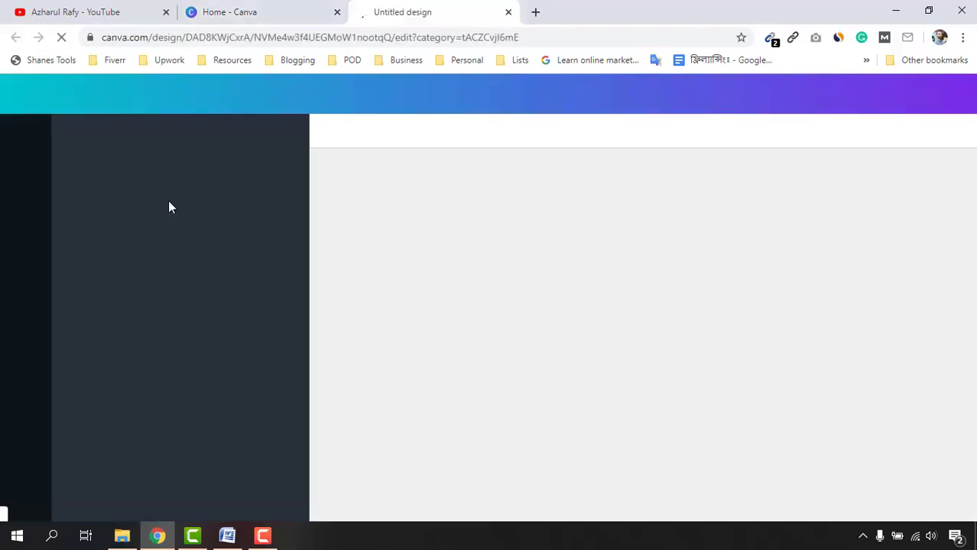
# Review the other design types offered on the Canva home page and return to the untitled logo design
pyautogui.click(197, 11)
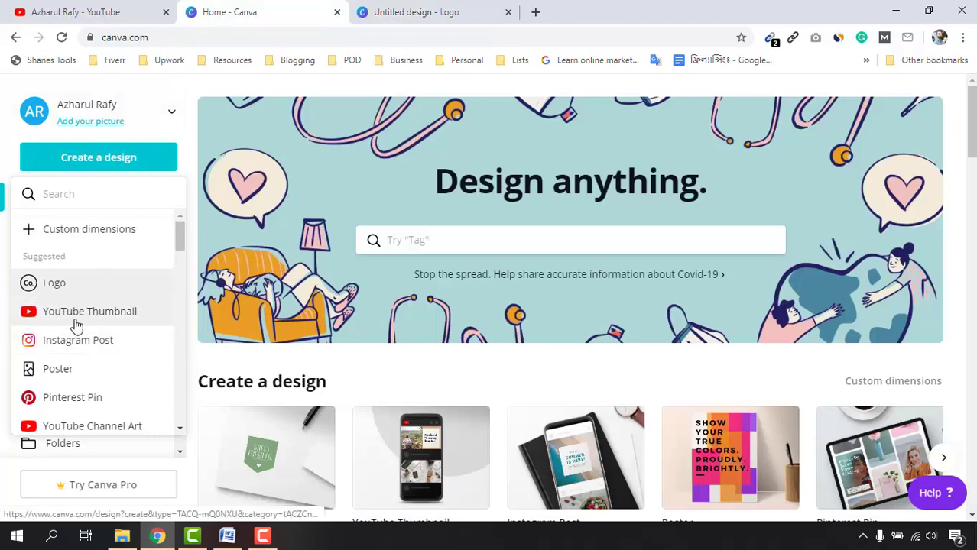
pyautogui.scroll(-2, 92, 337)
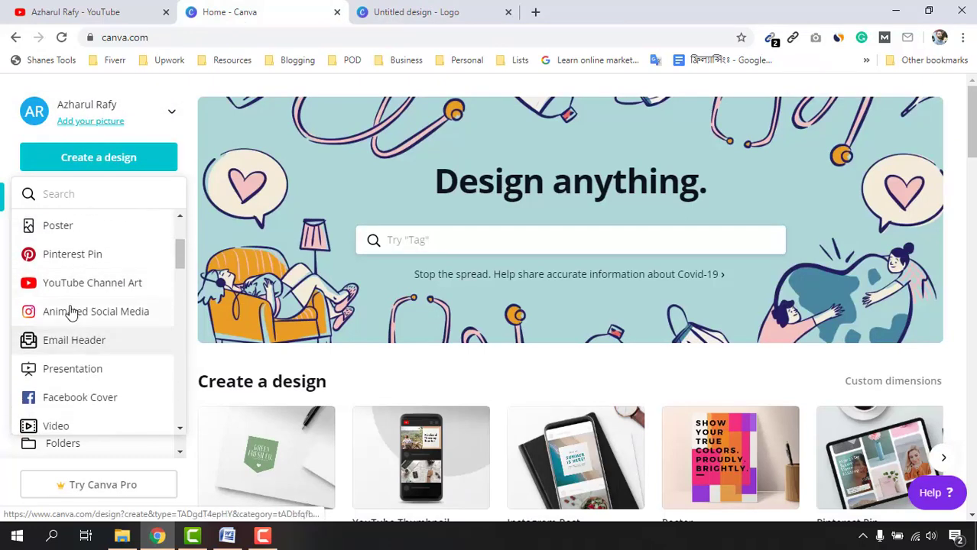
pyautogui.scroll(-4, 130, 349)
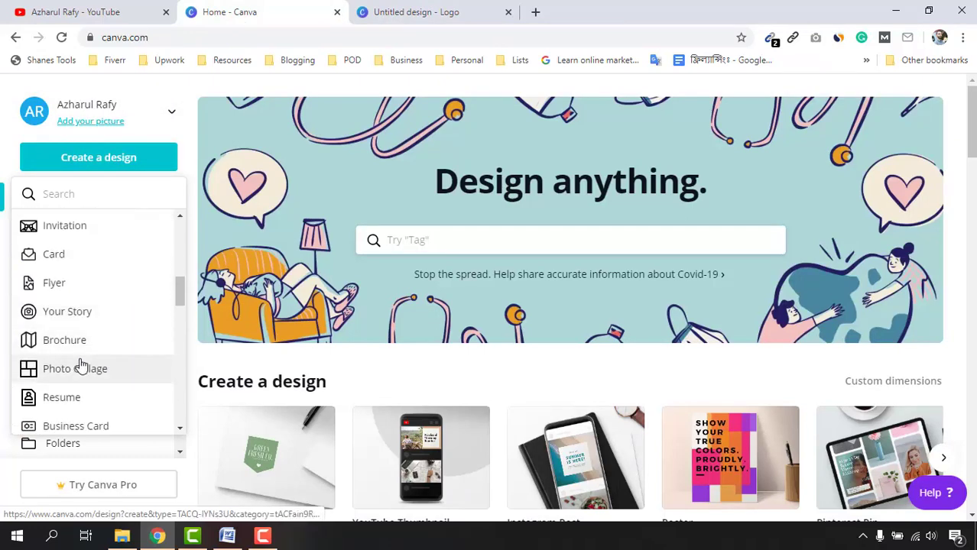
pyautogui.scroll(-7, 80, 365)
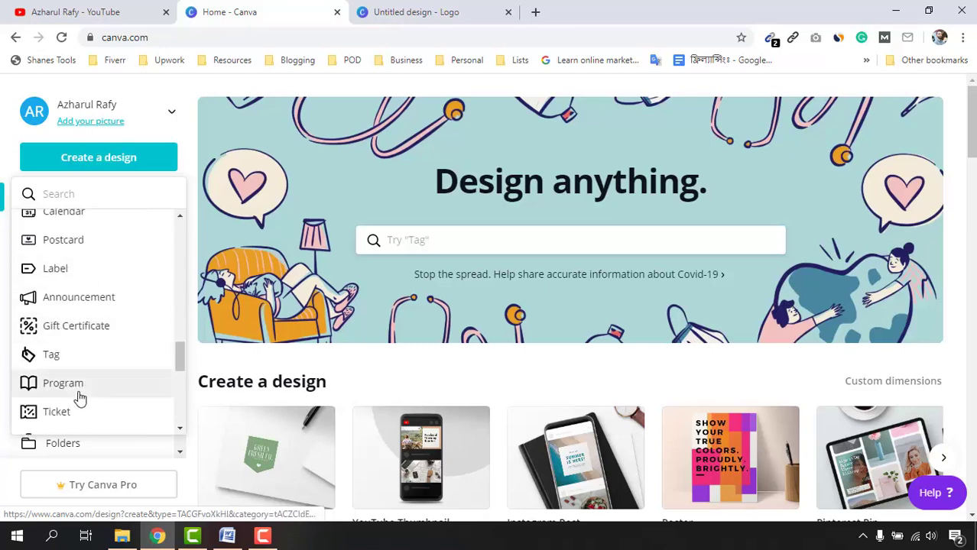
pyautogui.scroll(13, 80, 398)
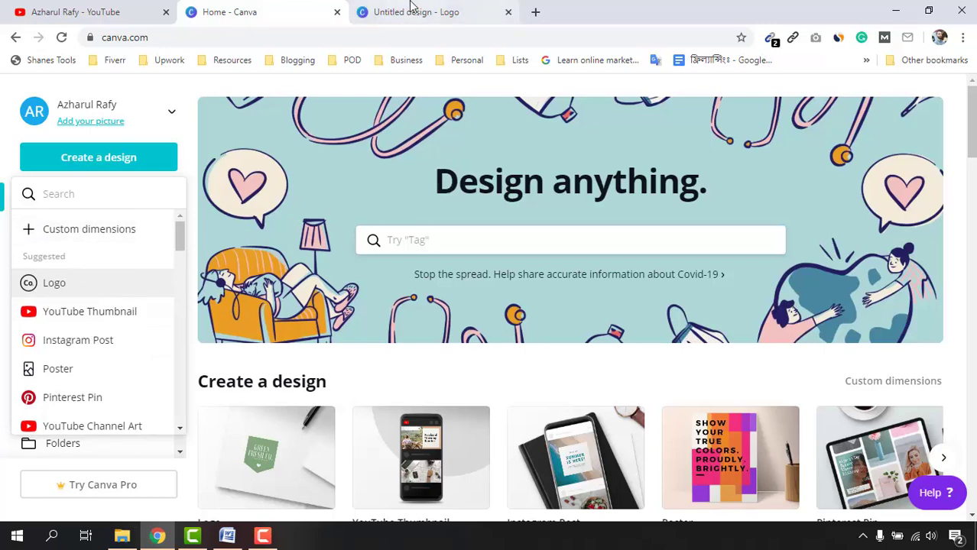
pyautogui.click(367, 6)
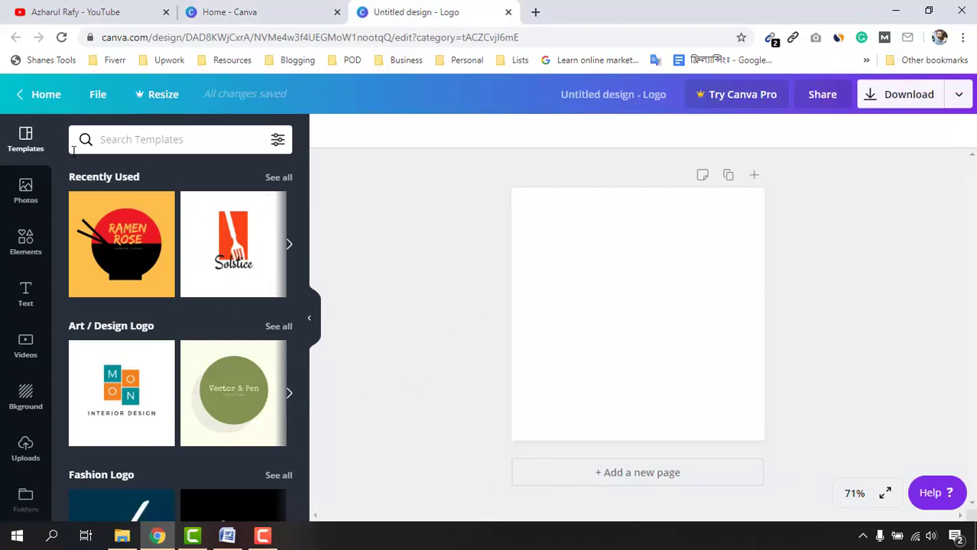
# Glance through the logo templates, check the restaurant name in the Word document, and return to the logo design
pyautogui.scroll(-1, 166, 321)
pyautogui.scroll(1, 197, 222)
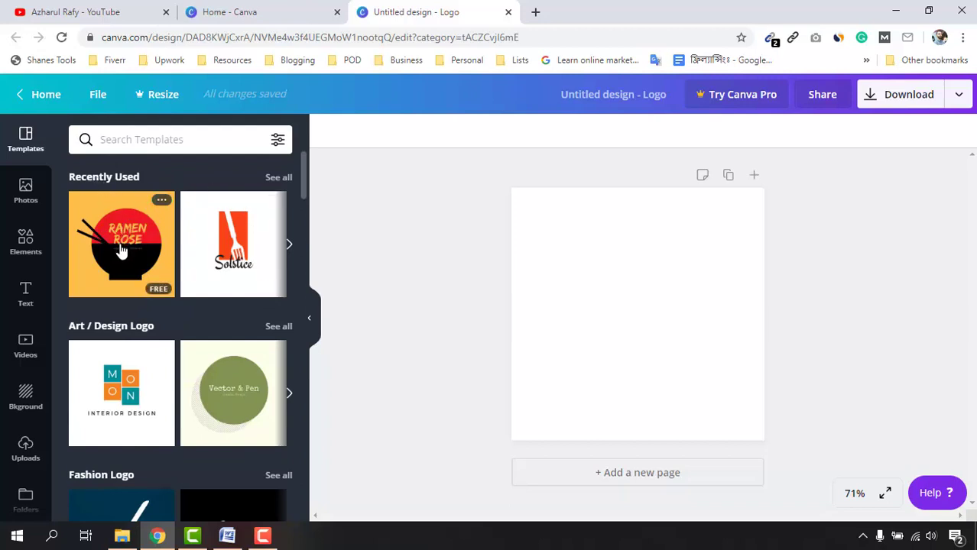
pyautogui.scroll(-2, 122, 260)
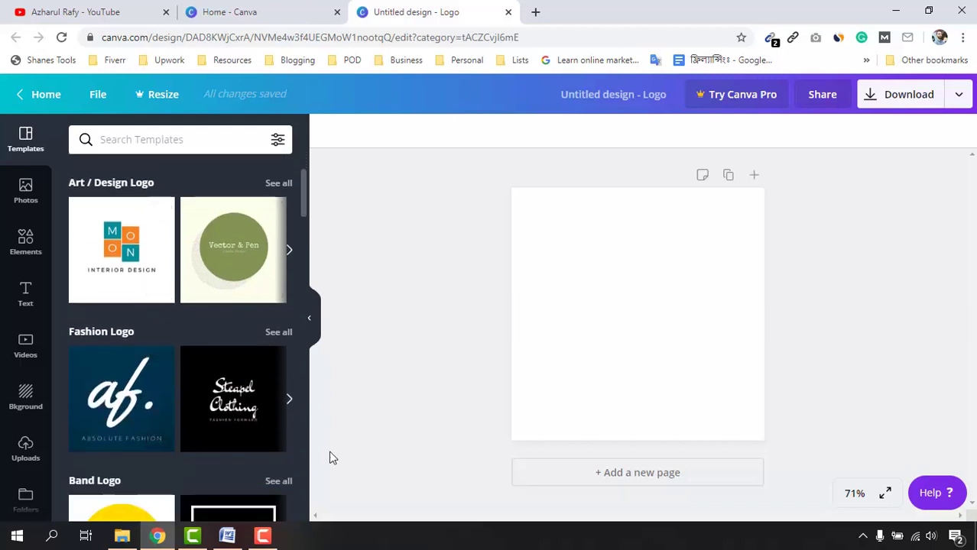
pyautogui.click(227, 536)
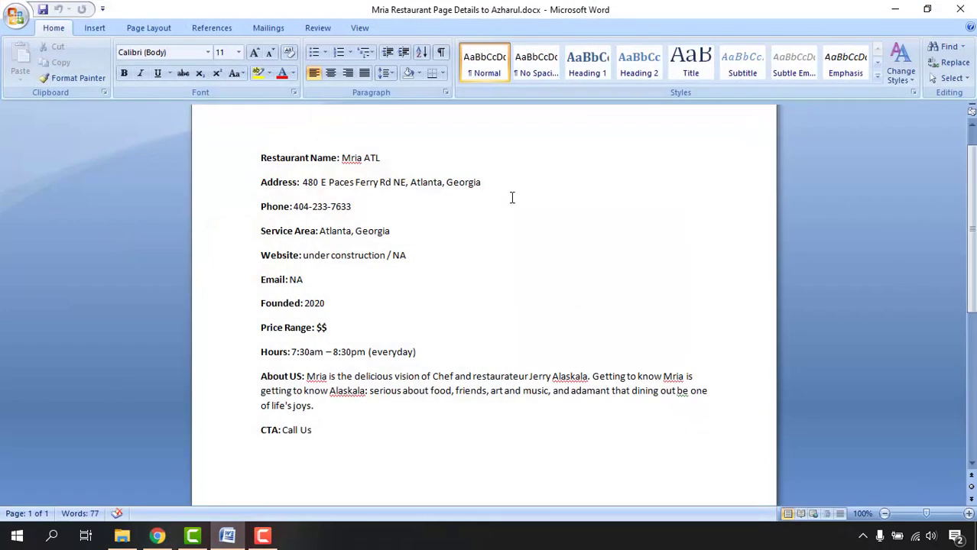
pyautogui.moveTo(358, 160); pyautogui.dragTo(380, 159)
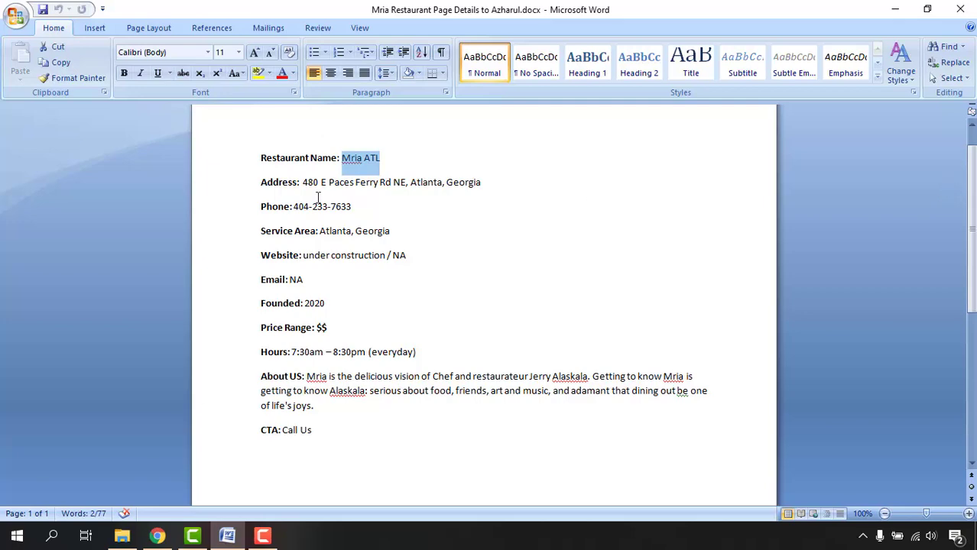
pyautogui.click(906, 7)
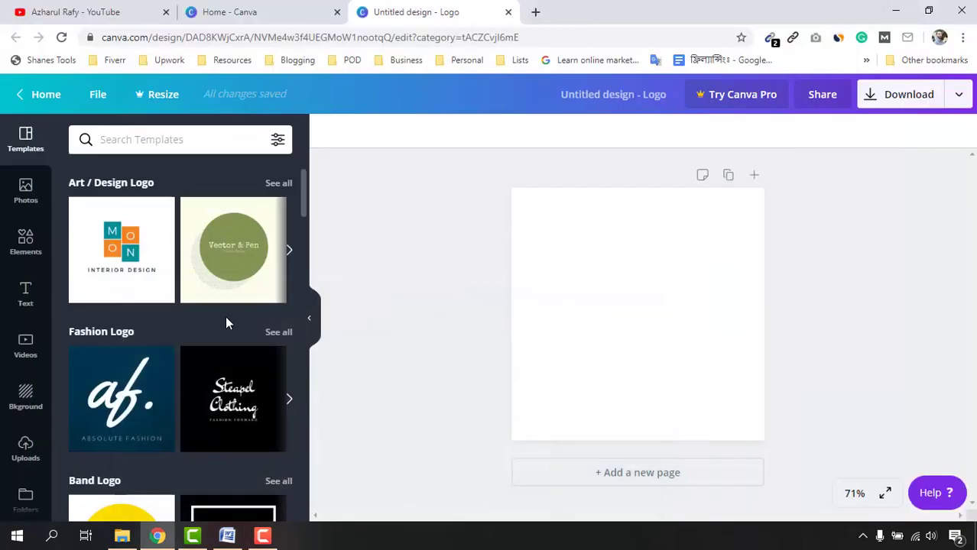
# Browse the logo template categories, from Art / Design through Food / Drink, as far as Restaurant Logo
pyautogui.scroll(1, 227, 323)
pyautogui.scroll(1, 130, 253)
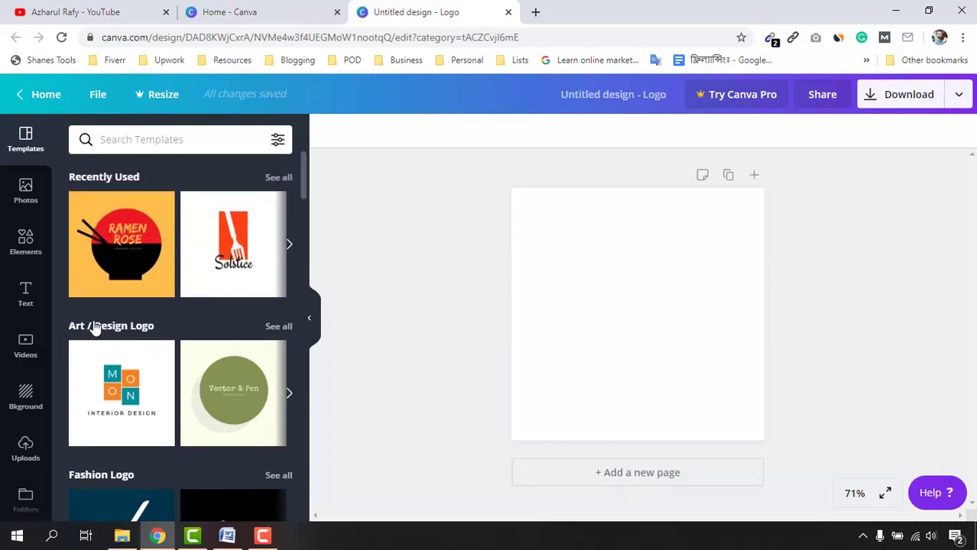
pyautogui.scroll(-2, 145, 340)
pyautogui.scroll(-3, 115, 347)
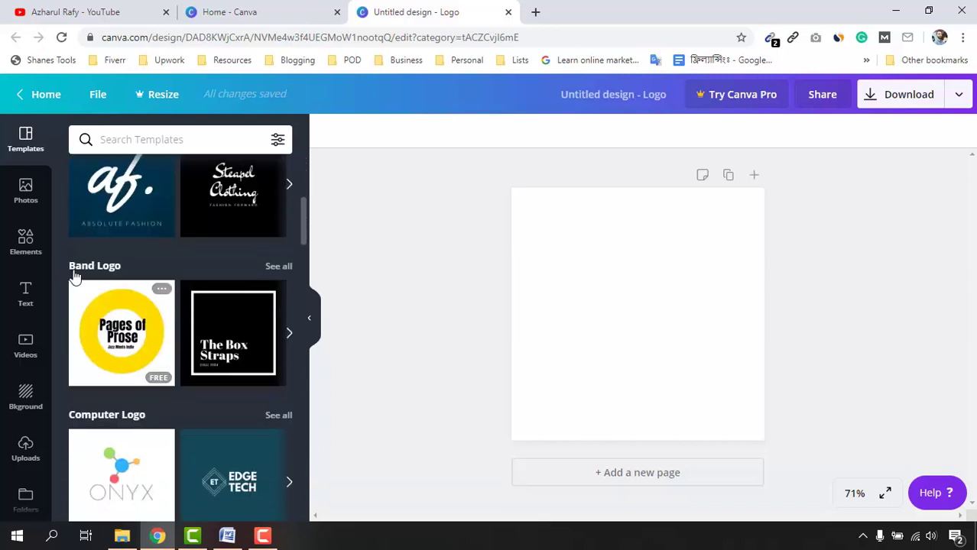
pyautogui.scroll(-2, 152, 289)
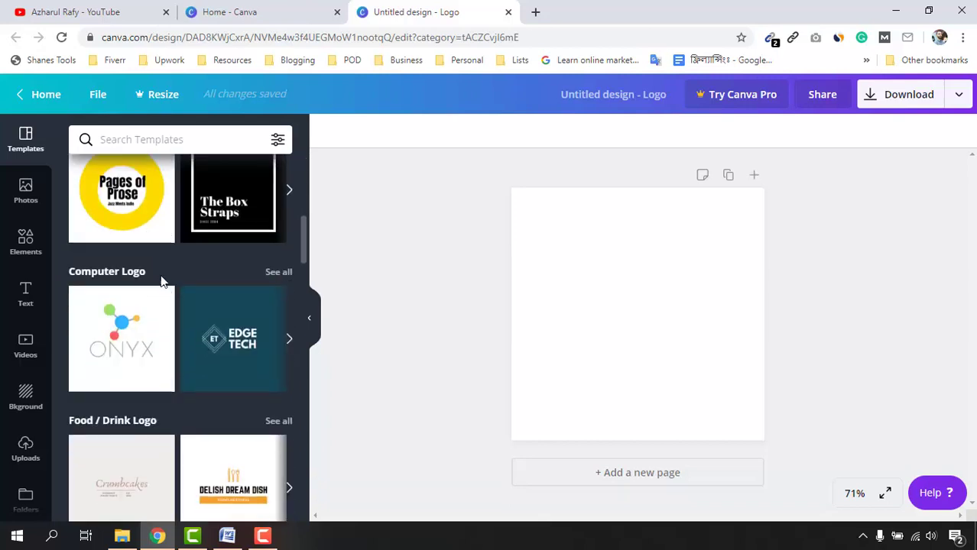
pyautogui.scroll(-2, 176, 344)
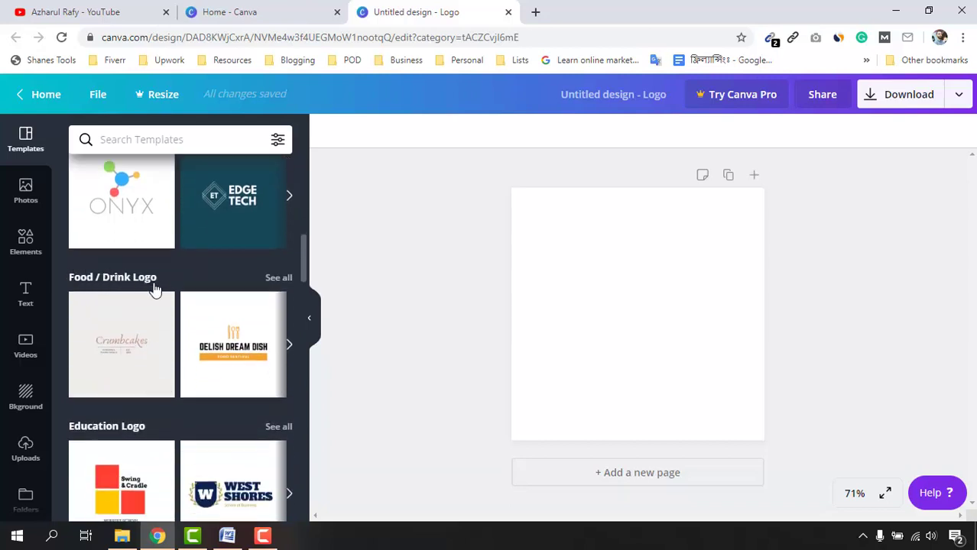
pyautogui.rightClick(280, 279)
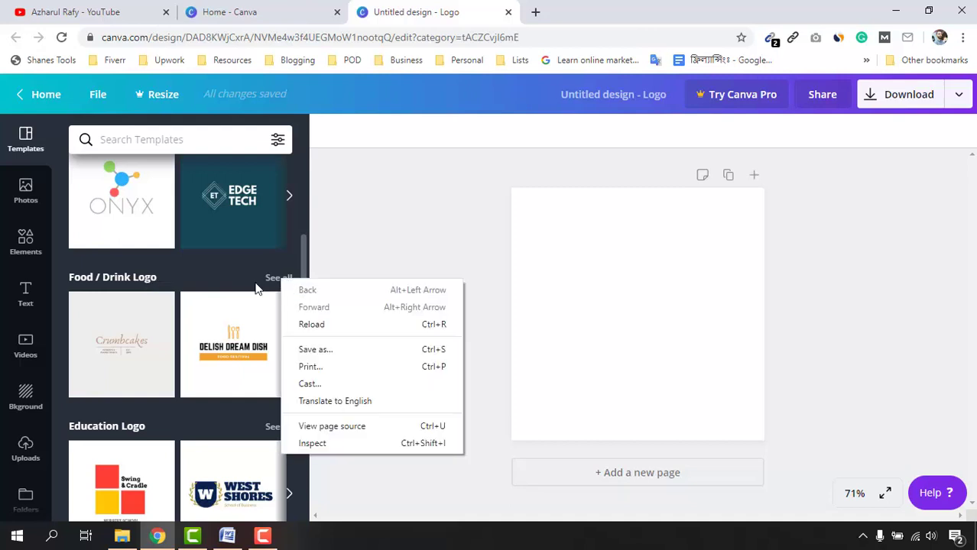
pyautogui.click(175, 277)
pyautogui.scroll(-3, 152, 321)
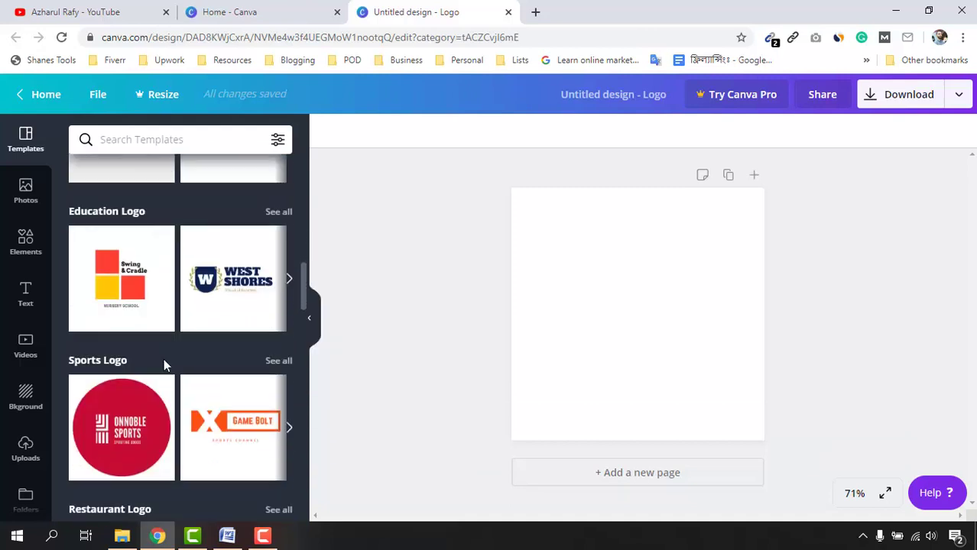
pyautogui.scroll(-3, 165, 361)
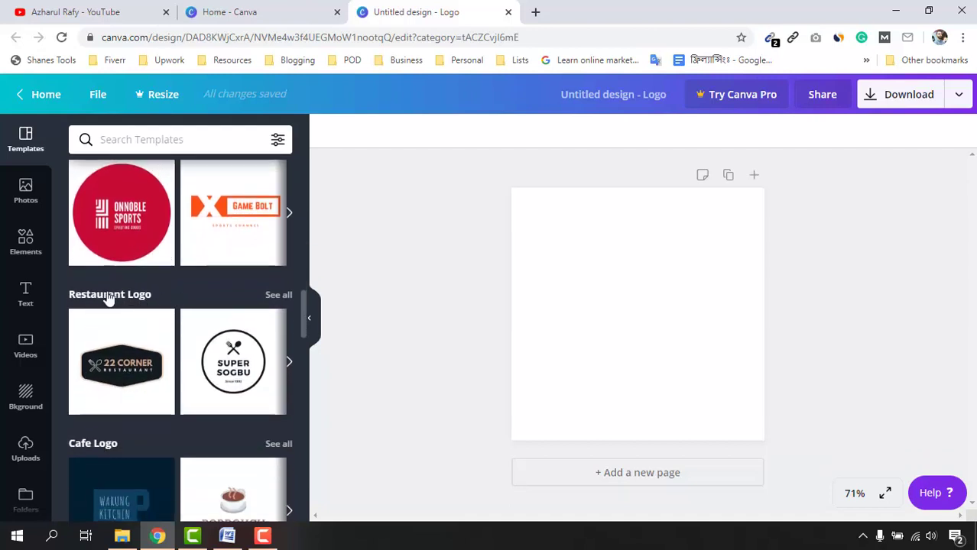
# Open the complete Restaurant Logo template collection and apply the Ramen Rose bowl template to the blank page
pyautogui.click(280, 295)
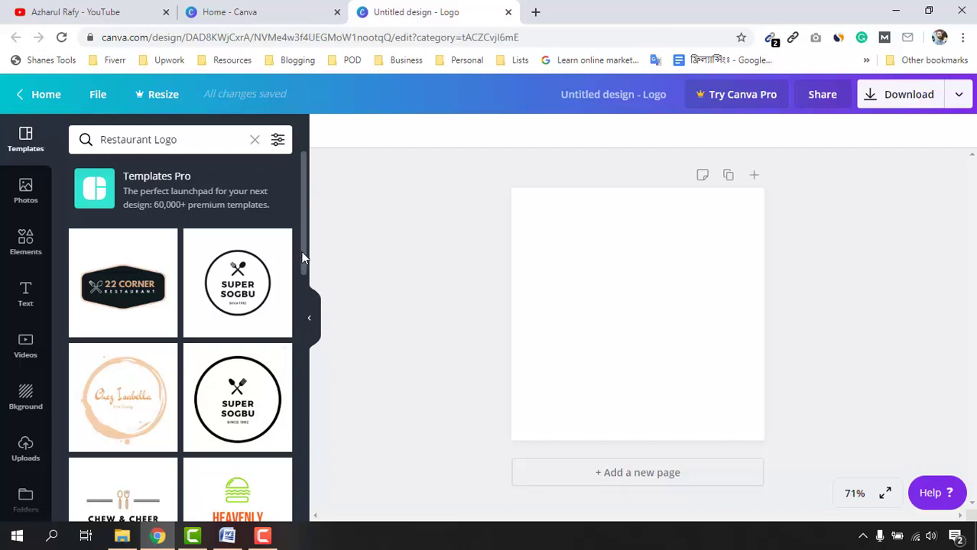
pyautogui.moveTo(302, 258); pyautogui.dragTo(339, 361)
pyautogui.scroll(-6, 340, 390)
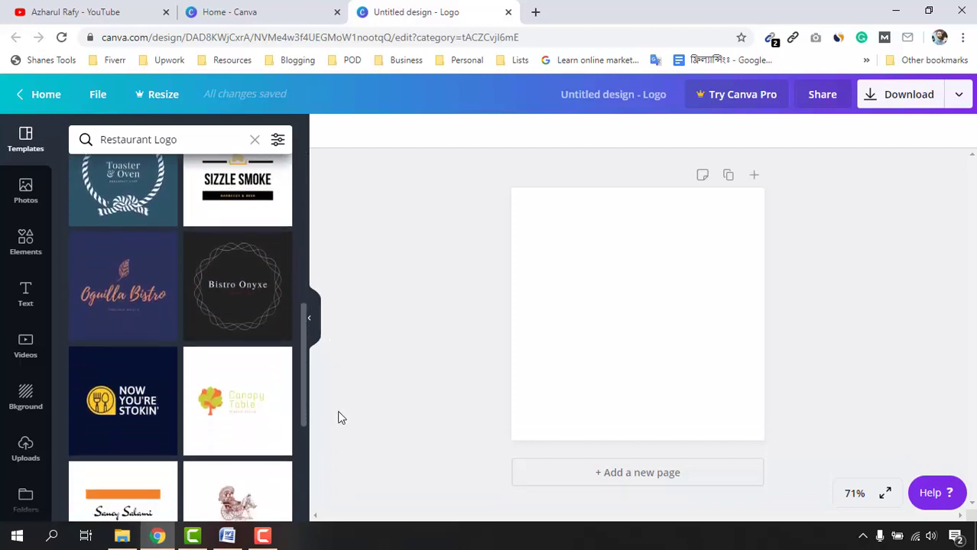
pyautogui.scroll(-4, 352, 501)
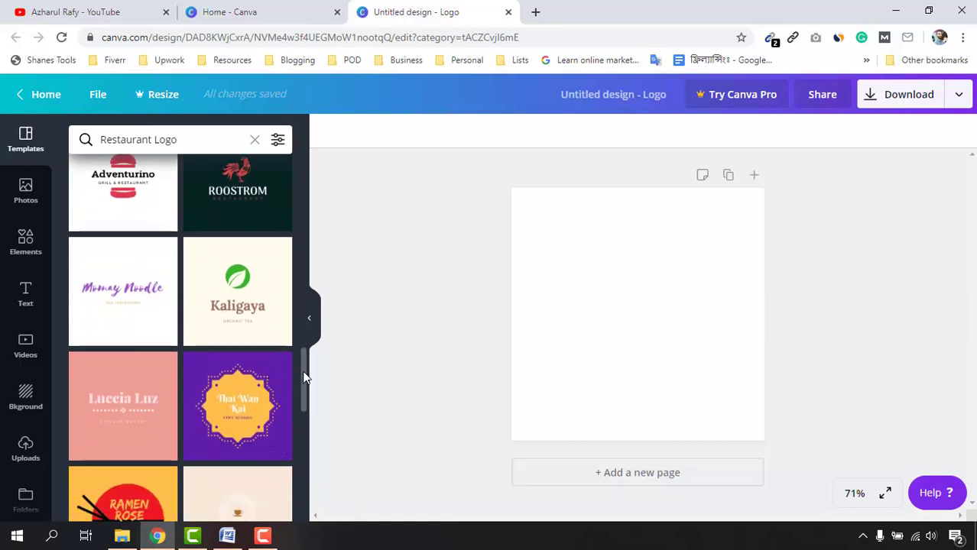
pyautogui.moveTo(304, 378); pyautogui.dragTo(322, 497)
pyautogui.scroll(-5, 322, 497)
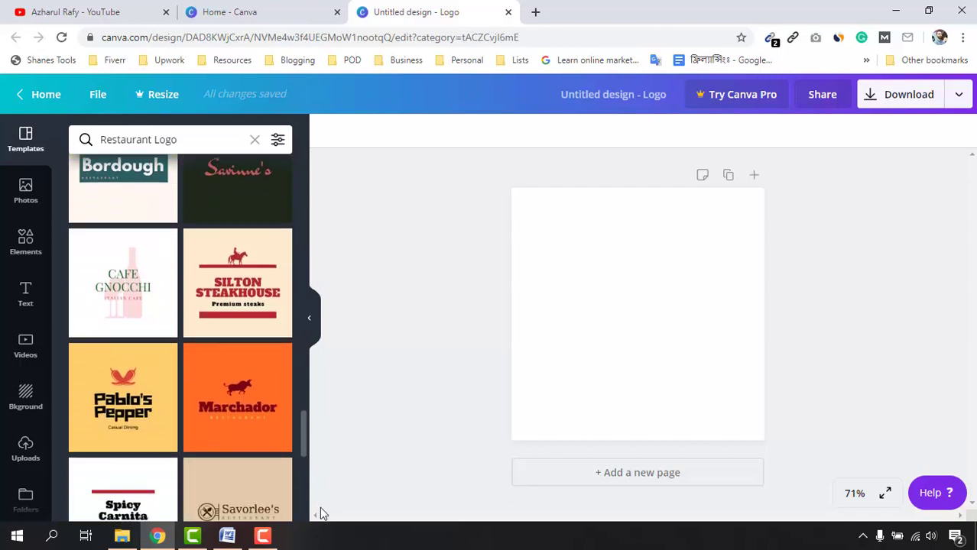
pyautogui.scroll(-5, 145, 394)
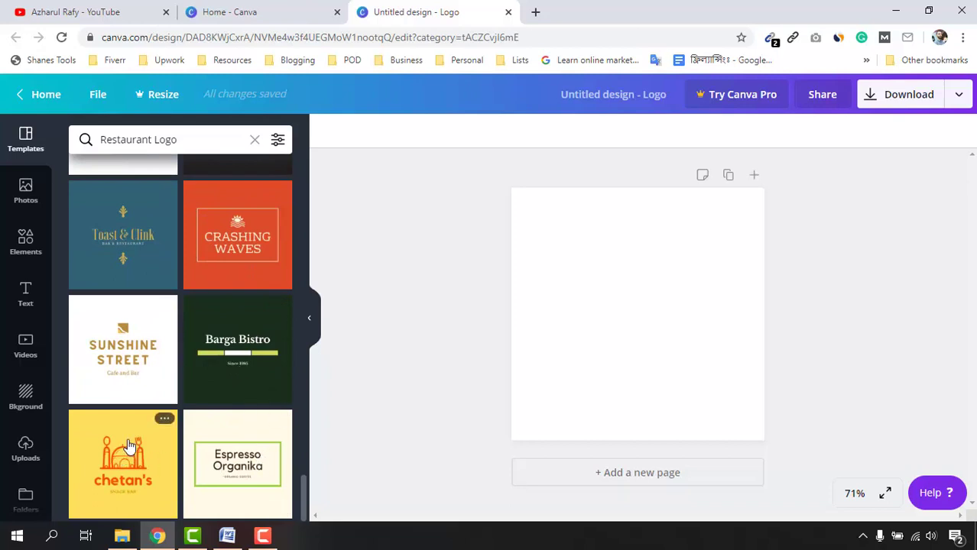
pyautogui.scroll(3, 226, 387)
pyautogui.scroll(6, 226, 386)
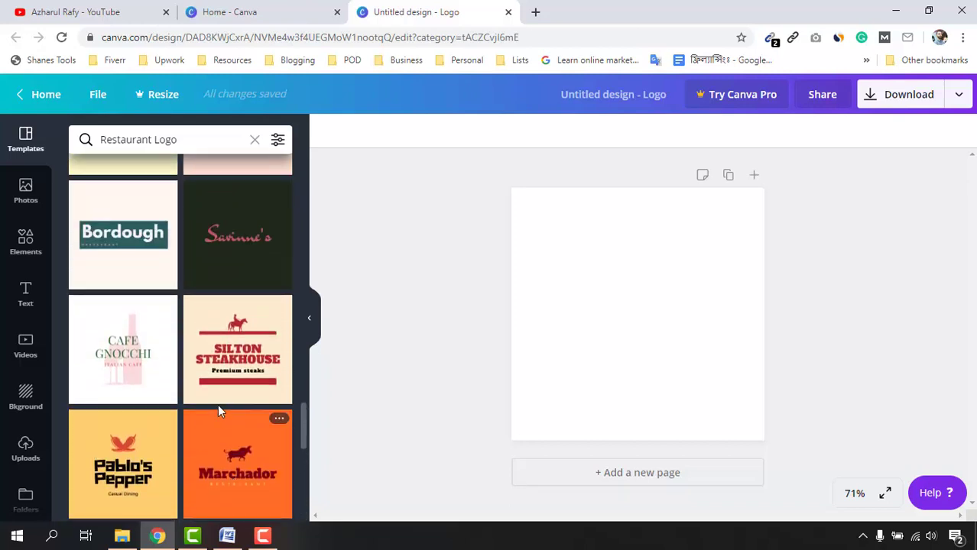
pyautogui.scroll(3, 122, 387)
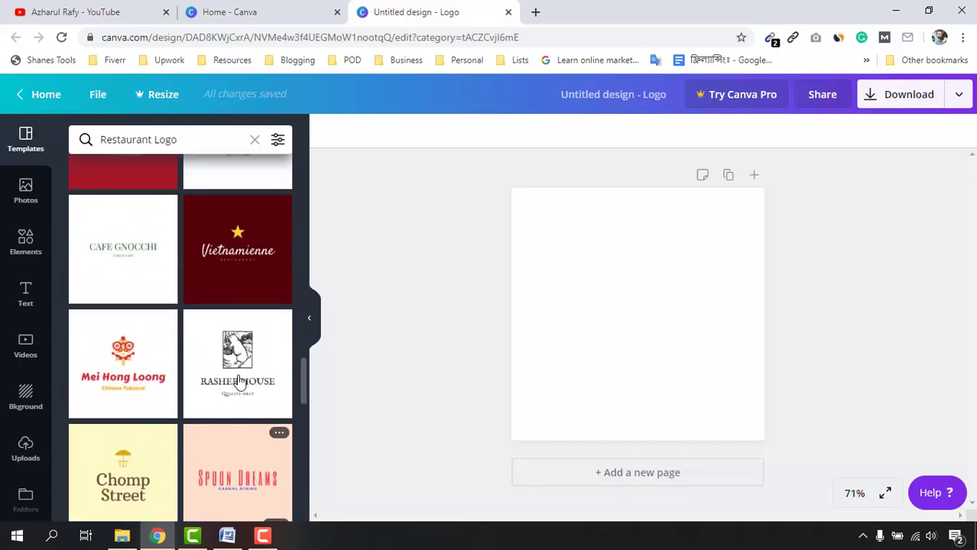
pyautogui.scroll(5, 236, 376)
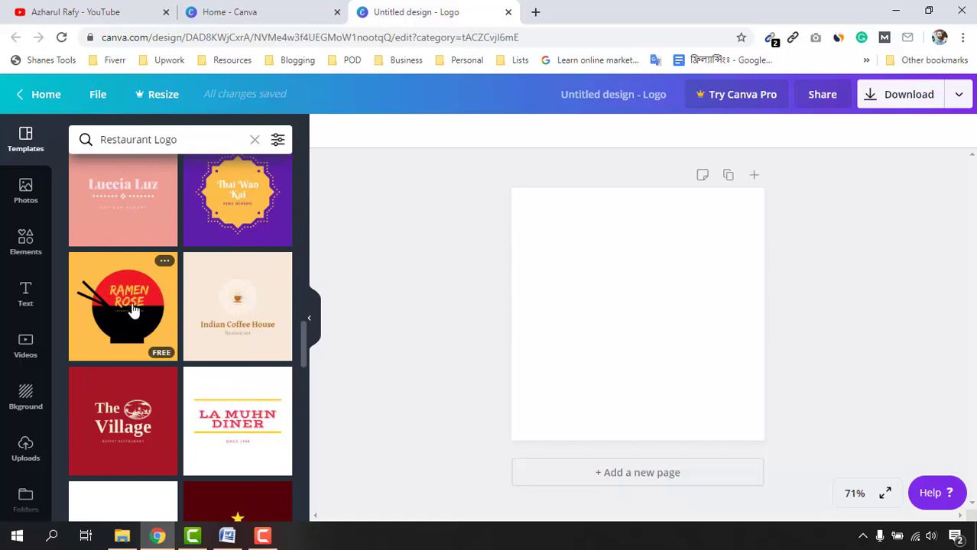
pyautogui.click(93, 267)
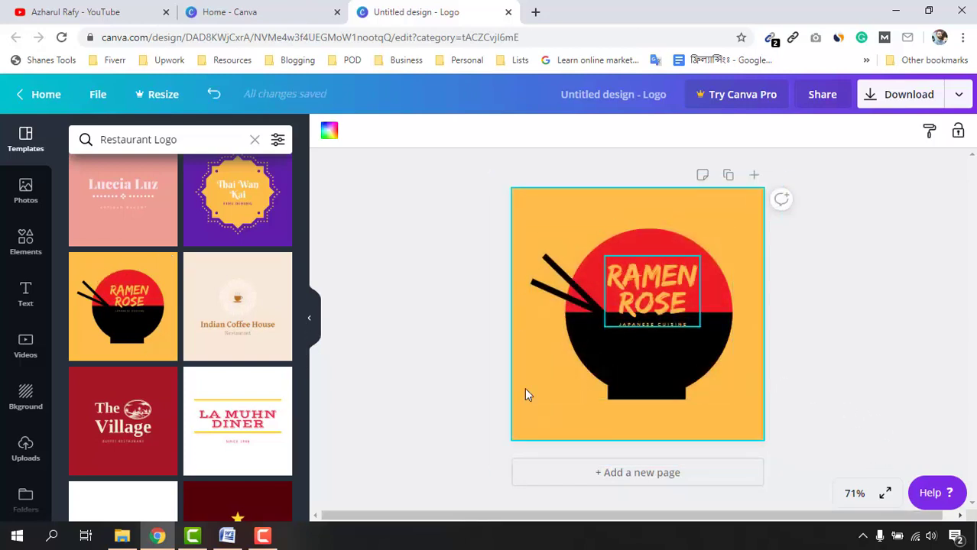
# Check the restaurant name in the Word document and replace the RAMEN ROSE heading with MRIA ATL on two lines
pyautogui.click(227, 536)
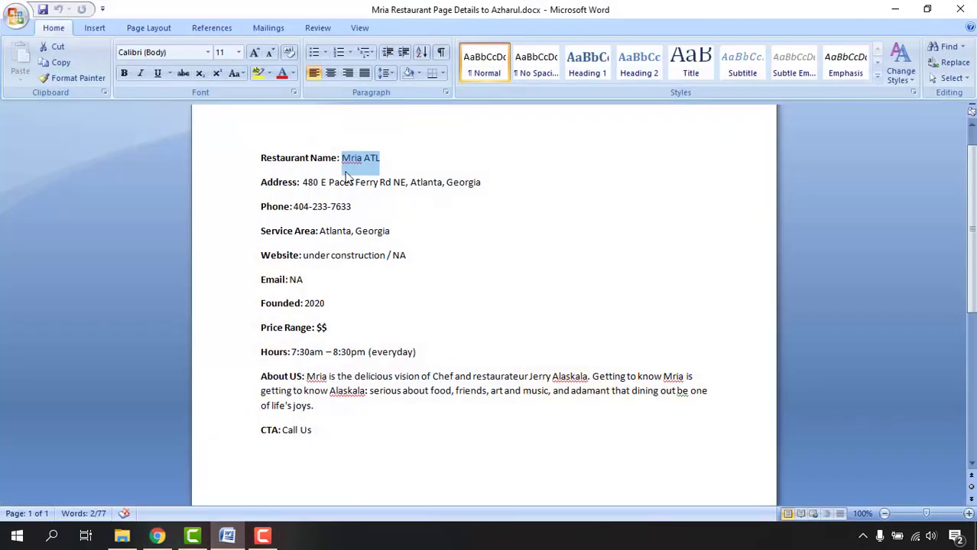
pyautogui.click(895, 9)
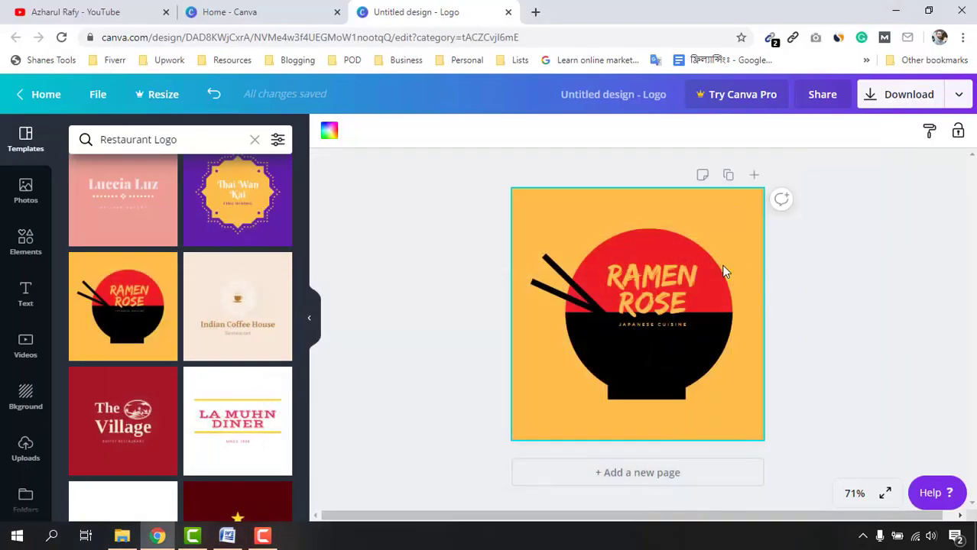
pyautogui.click(636, 277)
pyautogui.moveTo(636, 277); pyautogui.dragTo(662, 299)
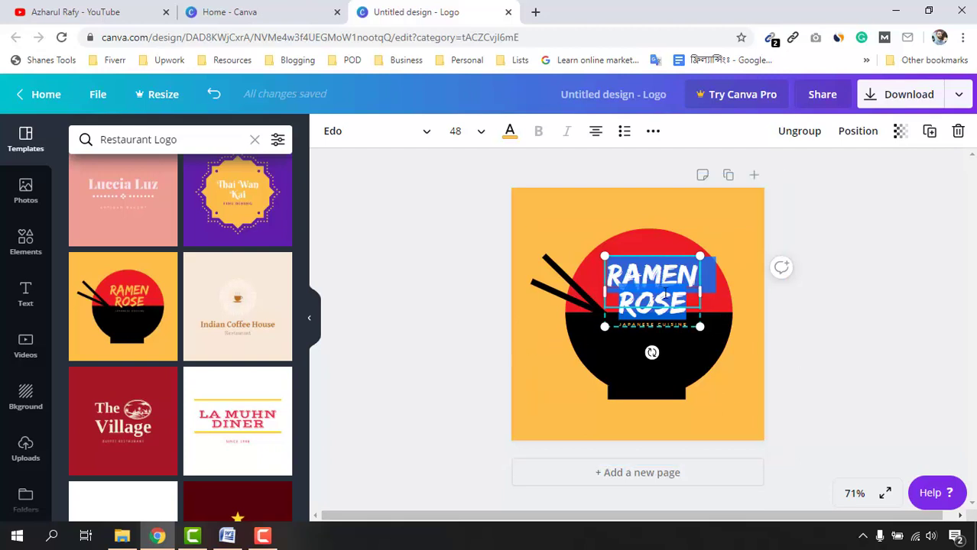
pyautogui.write('MRIA')
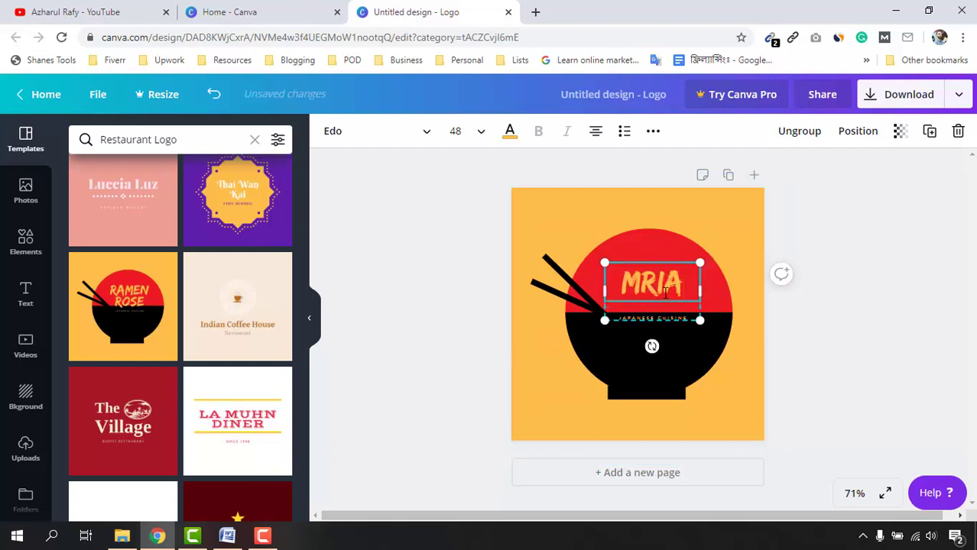
pyautogui.press('Return')
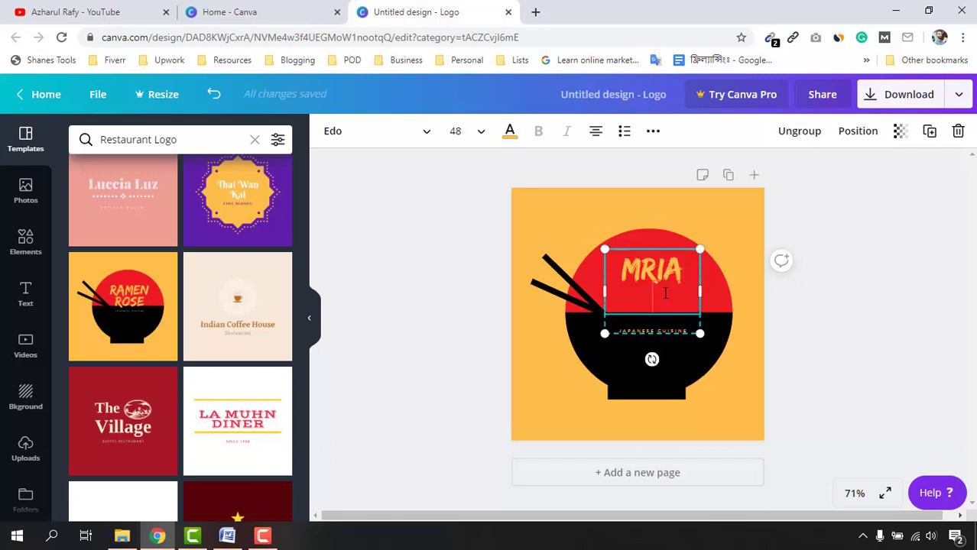
pyautogui.write('ATL')
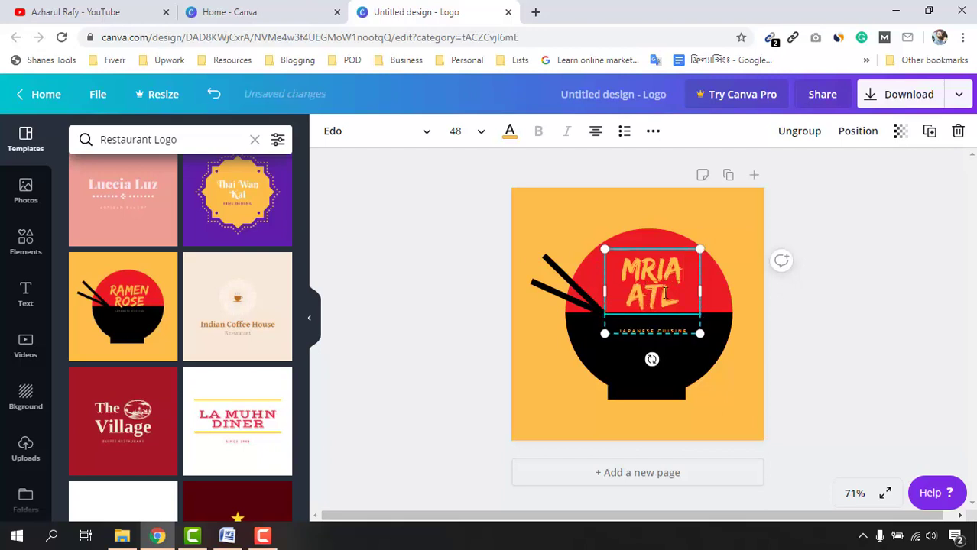
pyautogui.click(840, 360)
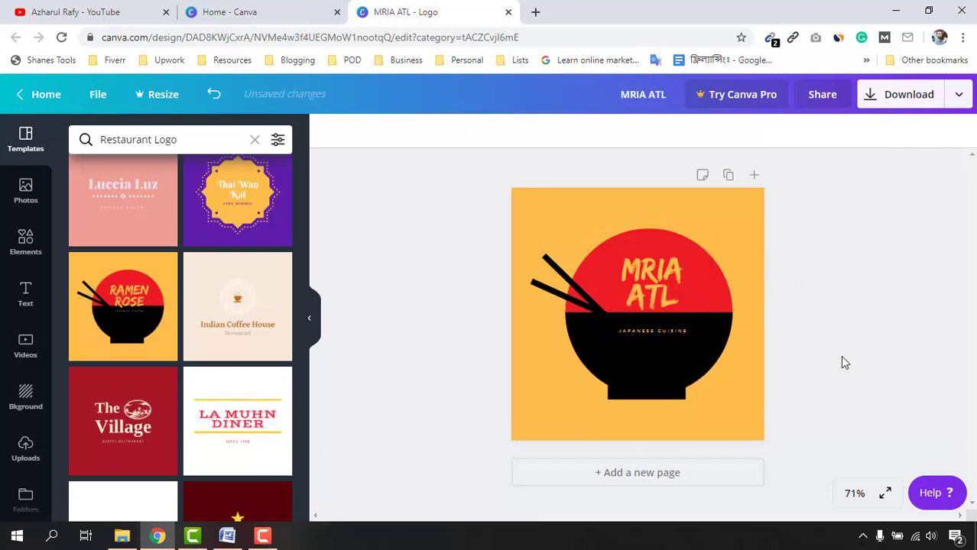
# Delete the JAPANESE CUISINE tagline text below the restaurant name
pyautogui.click(641, 338)
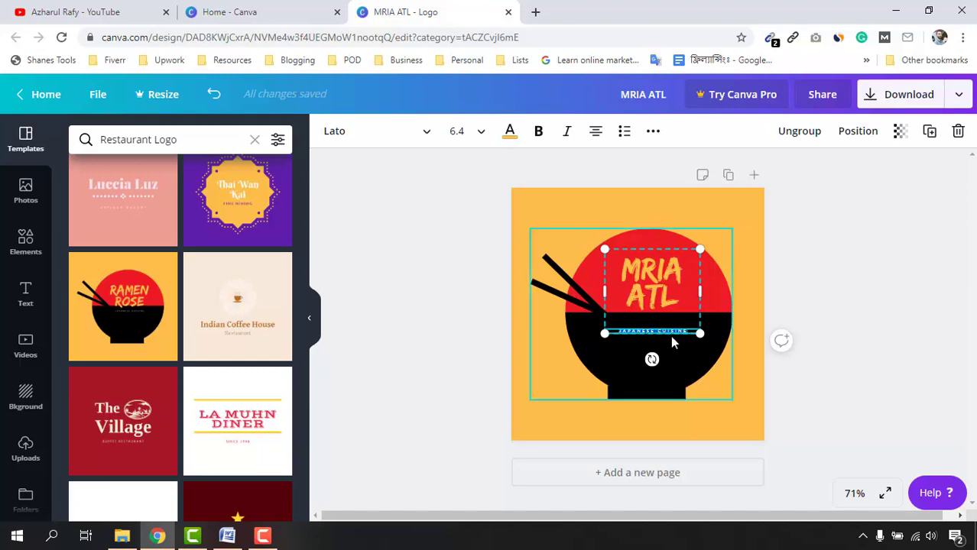
pyautogui.press('BackSpace')
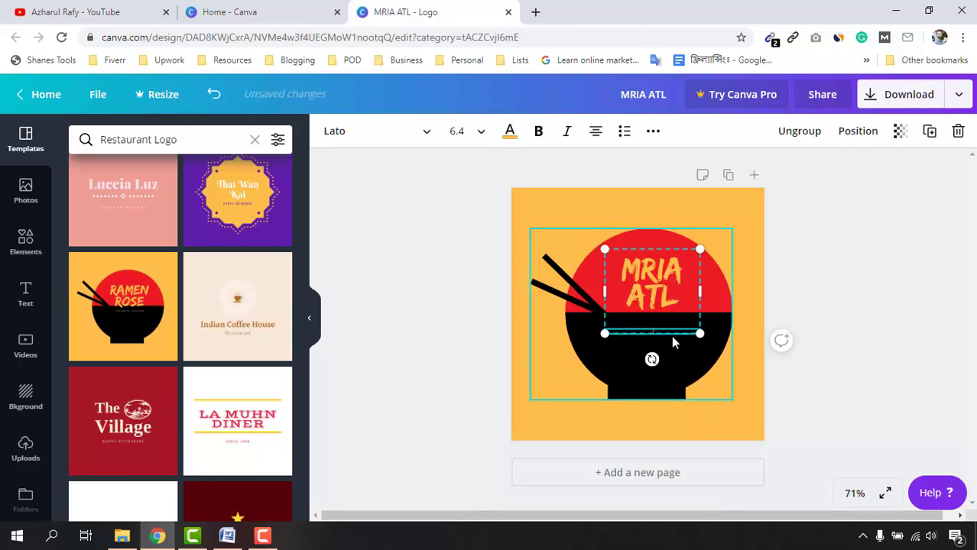
pyautogui.click(862, 327)
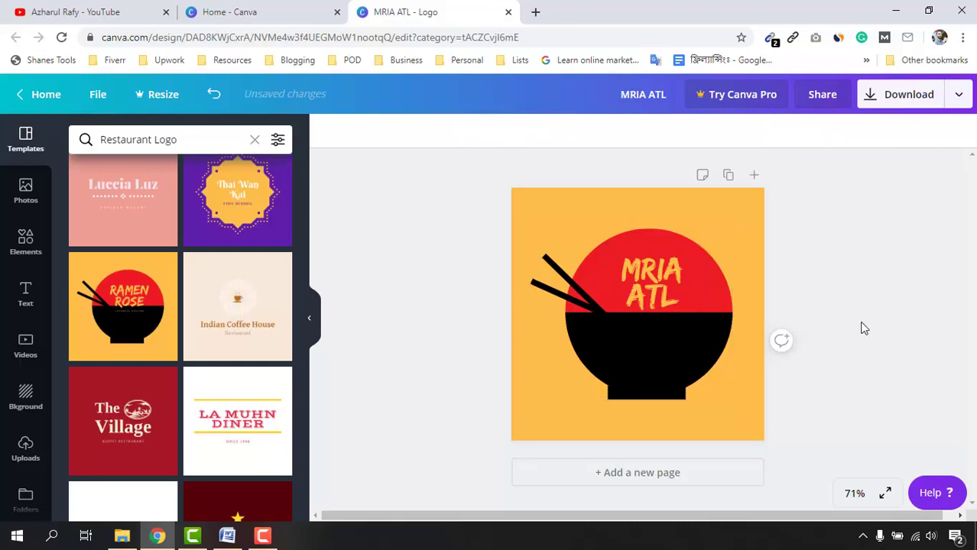
# Nudge the MRIA ATL text slightly upward within the red half circle above the bowl
pyautogui.click(667, 286)
pyautogui.moveTo(666, 283)
pyautogui.mouseDown()
pyautogui.moveTo(641, 288)
pyautogui.moveTo(667, 294)
pyautogui.mouseUp()
pyautogui.click(917, 360)
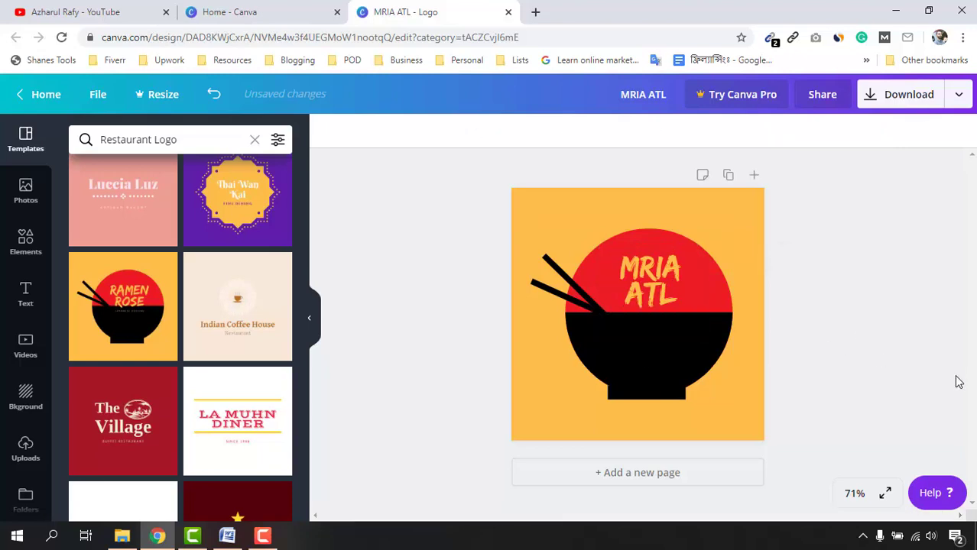
pyautogui.click(649, 295)
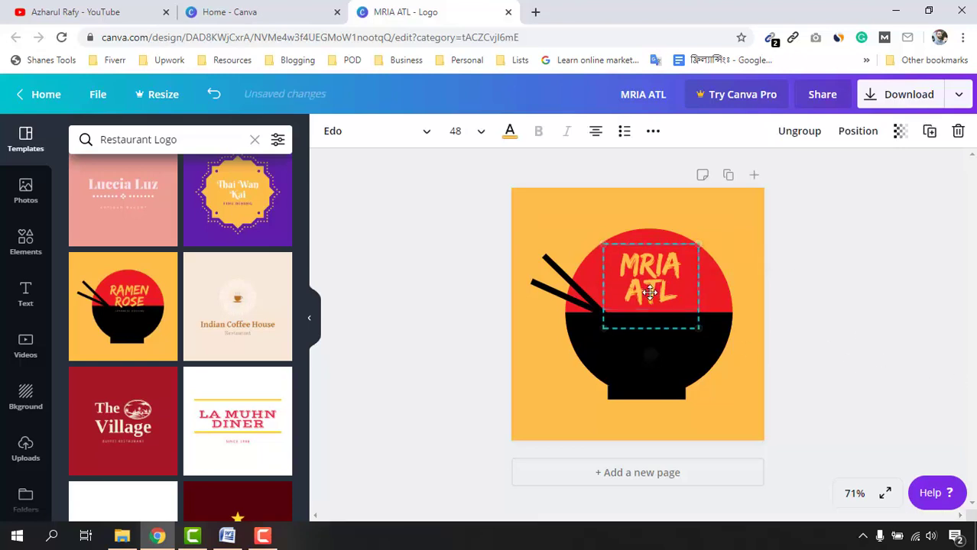
pyautogui.click(811, 315)
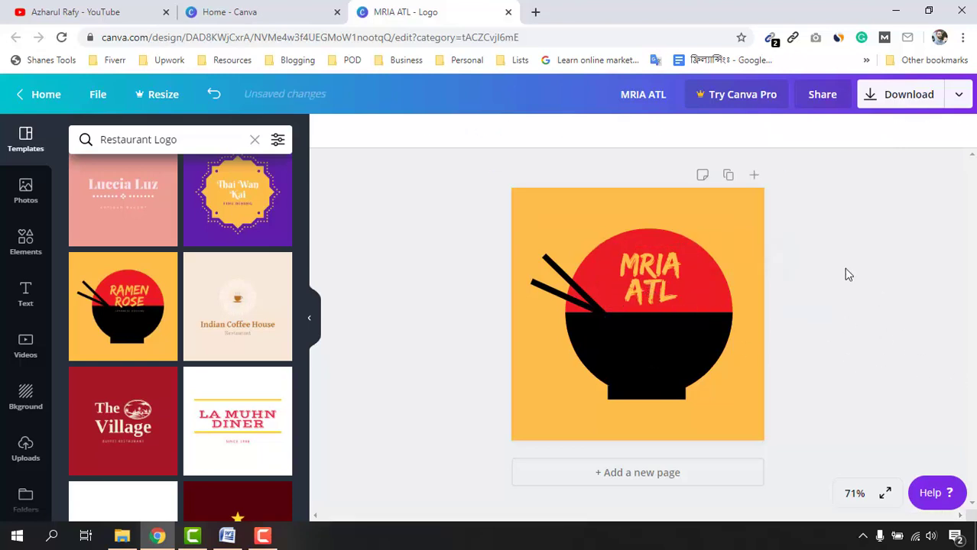
# Move the orange background square up and to the left so its right edge aligns with the page's vertical centre
pyautogui.click(739, 254)
pyautogui.moveTo(738, 249); pyautogui.dragTo(598, 133)
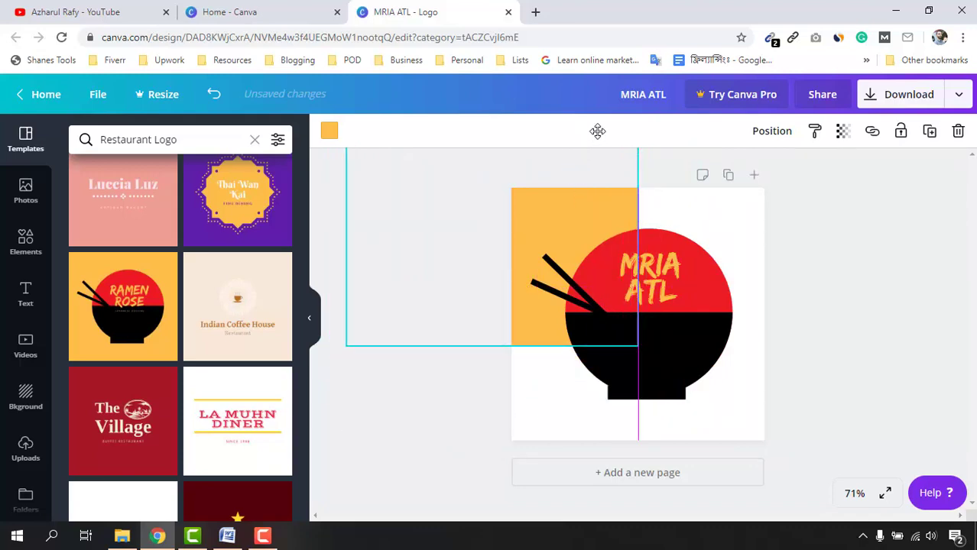
pyautogui.click(887, 321)
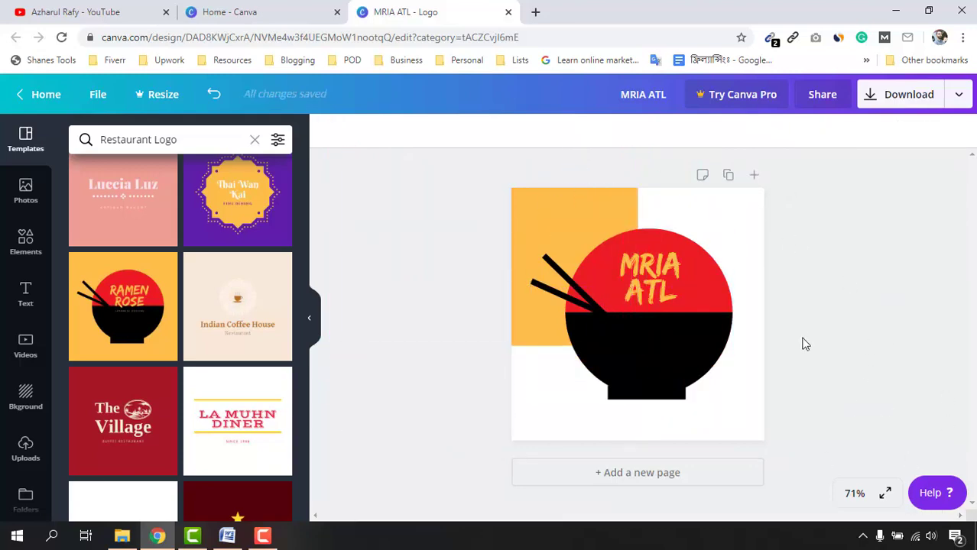
# Recolour the black bowl and chopsticks light turquoise and the red half circle the document's orange
pyautogui.click(596, 273)
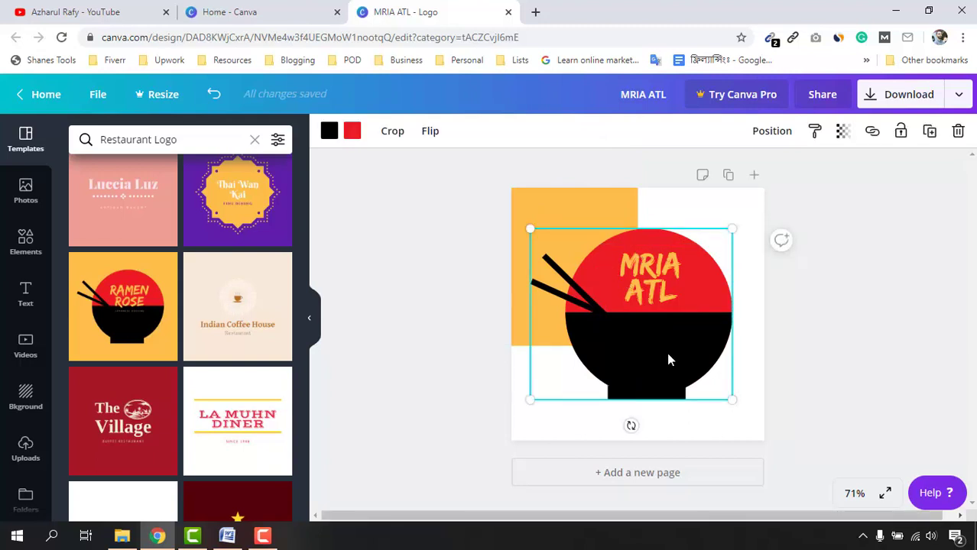
pyautogui.click(326, 132)
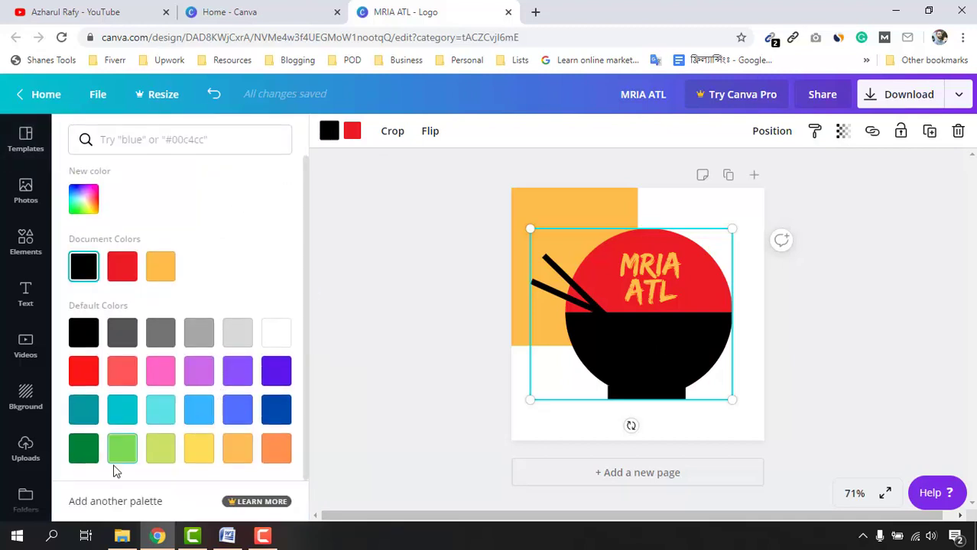
pyautogui.click(170, 417)
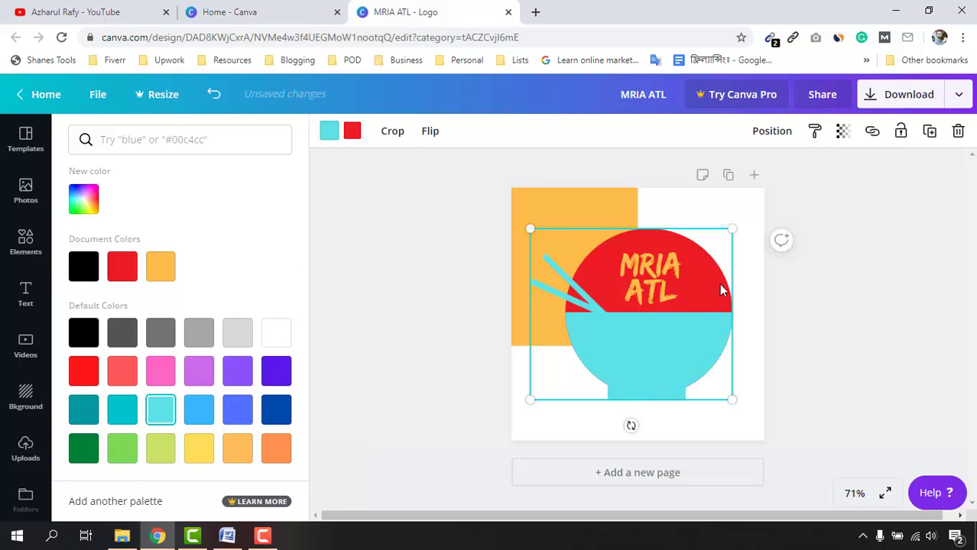
pyautogui.click(352, 131)
pyautogui.click(170, 274)
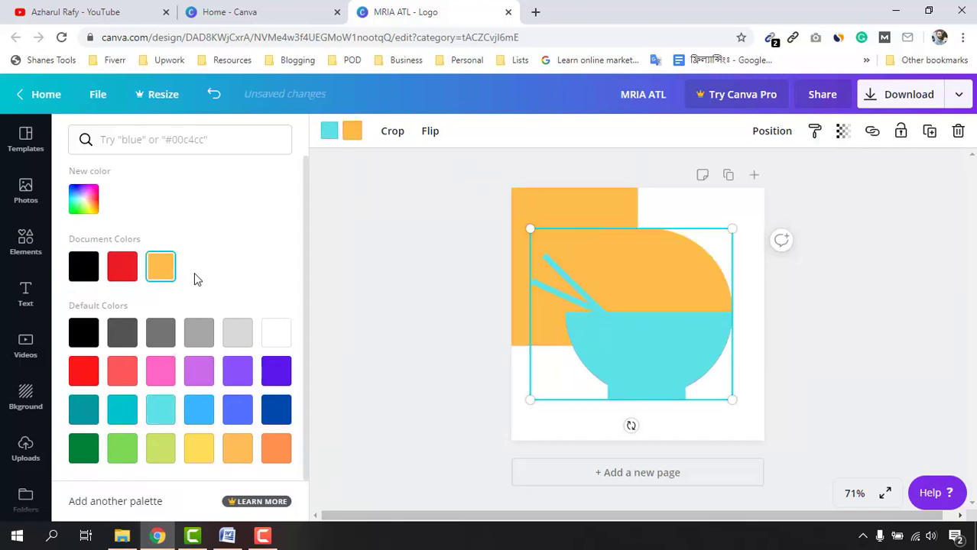
# Change the MRIA ATL text colour to white
pyautogui.click(644, 293)
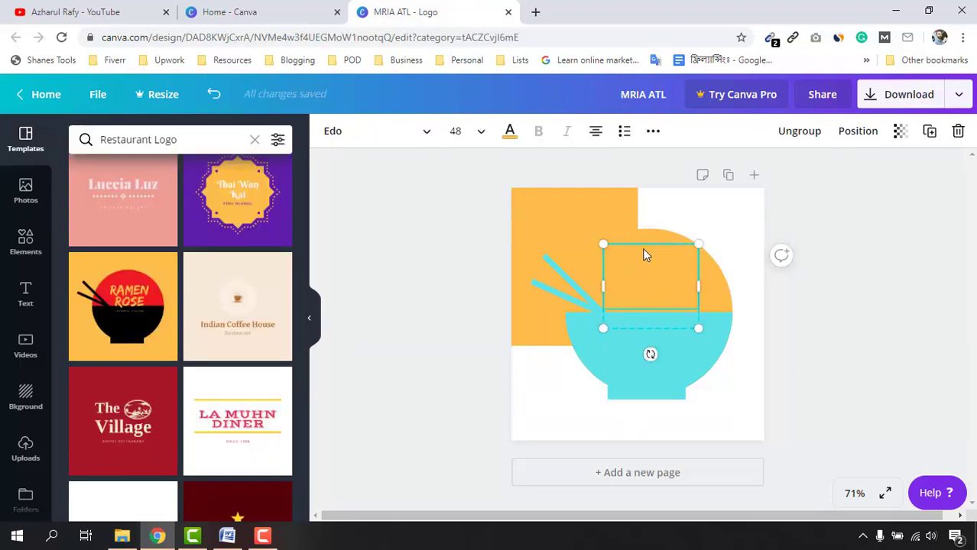
pyautogui.click(510, 131)
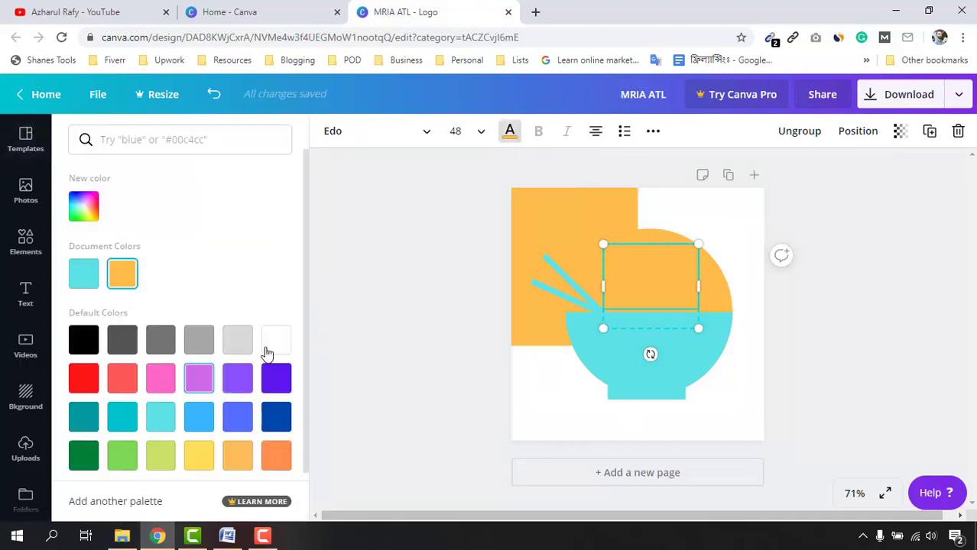
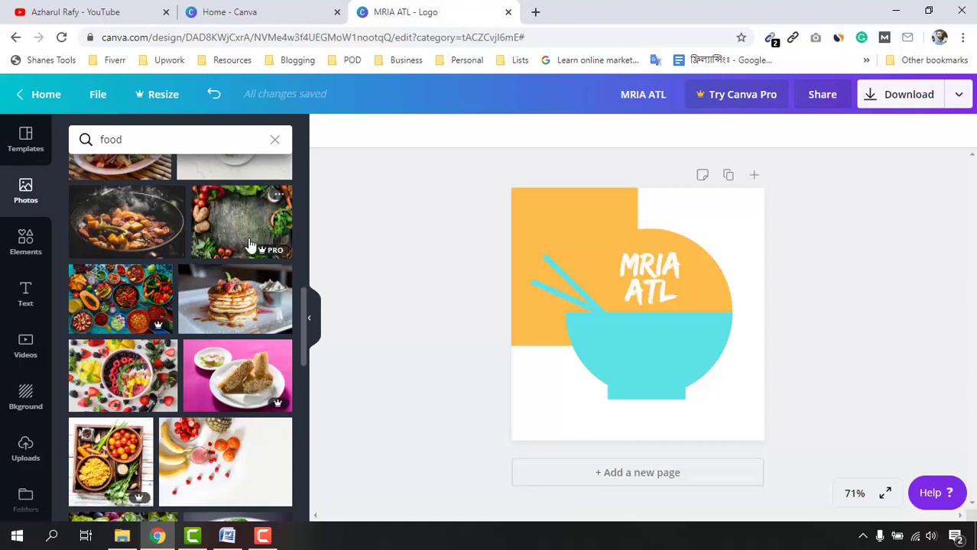
# Browse the food photo results and place the free spaghetti photo as the page background behind the logo
pyautogui.moveTo(273, 256)
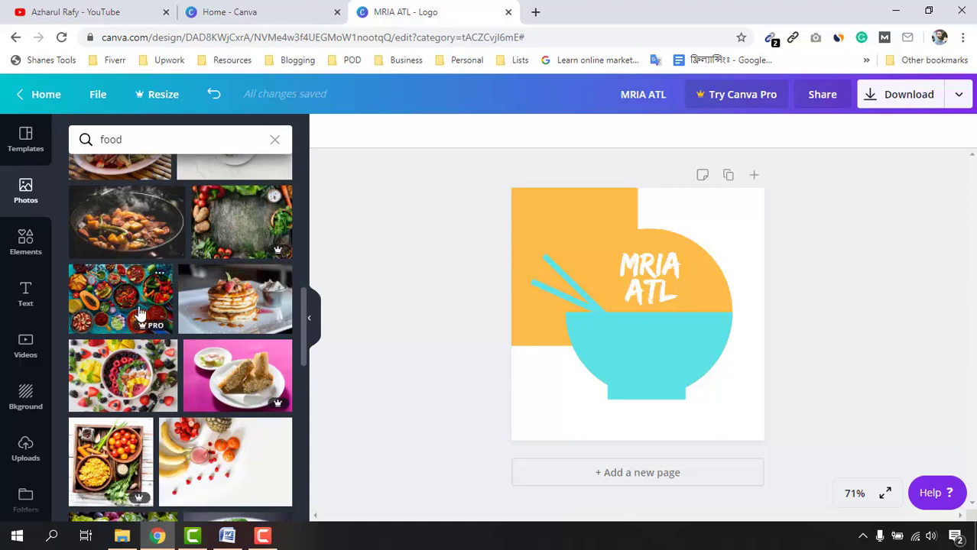
pyautogui.scroll(-1, 229, 340)
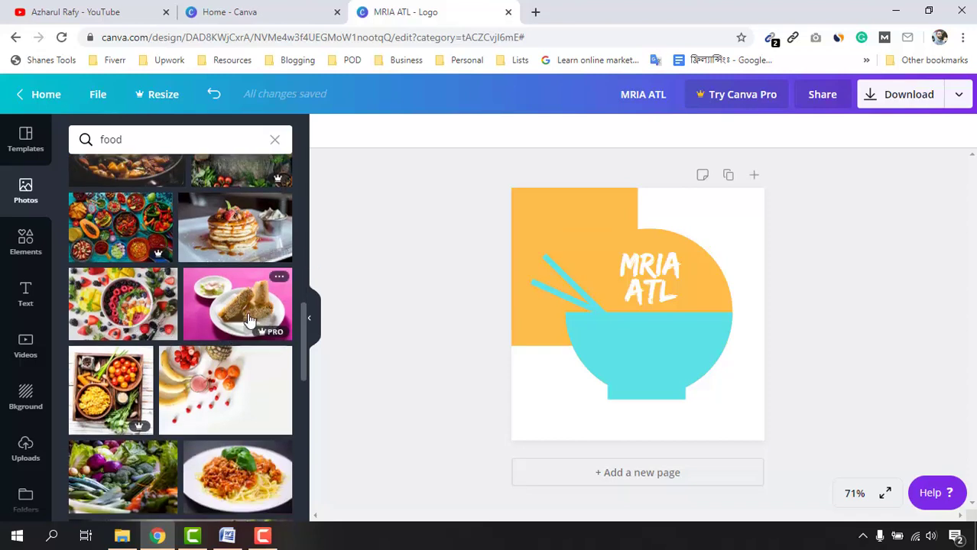
pyautogui.scroll(-3, 246, 306)
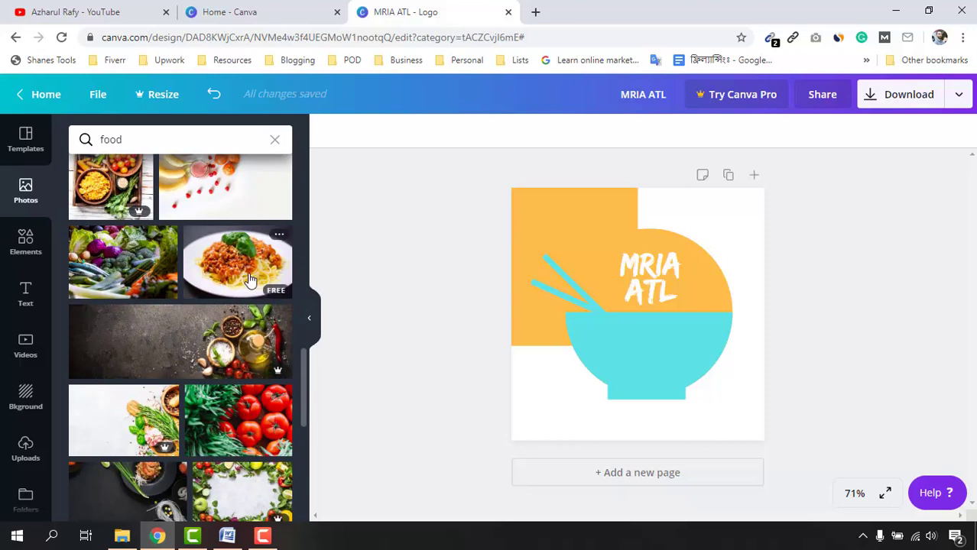
pyautogui.moveTo(240, 279); pyautogui.dragTo(704, 217)
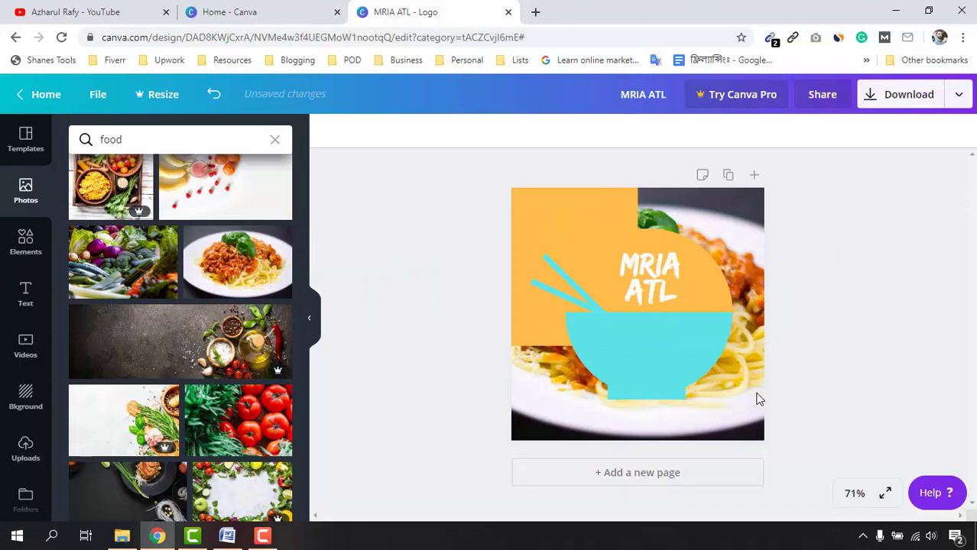
# Enlarge the spaghetti background photo within its crop so the food fills the page, and delete the orange square
pyautogui.doubleClick(731, 436)
pyautogui.moveTo(826, 440); pyautogui.dragTo(893, 487)
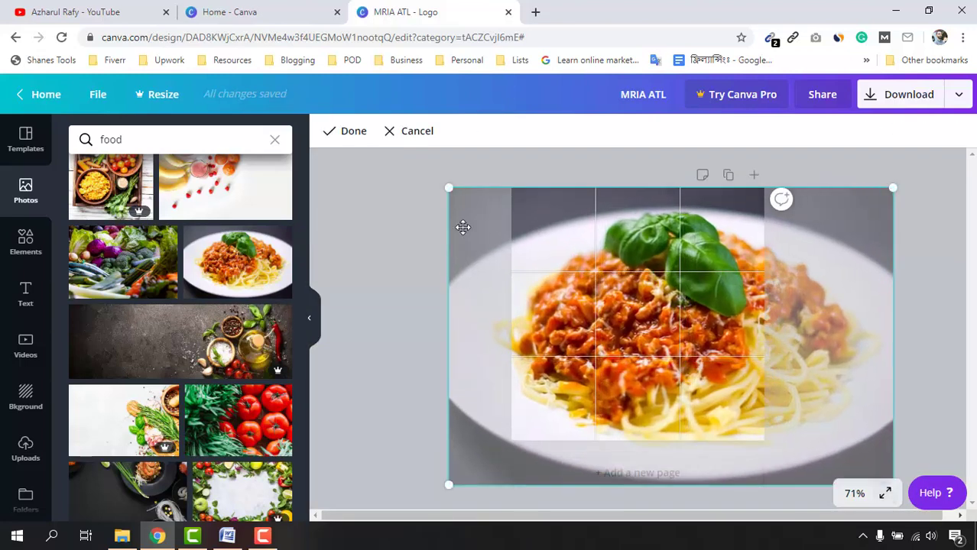
pyautogui.moveTo(448, 188); pyautogui.dragTo(367, 150)
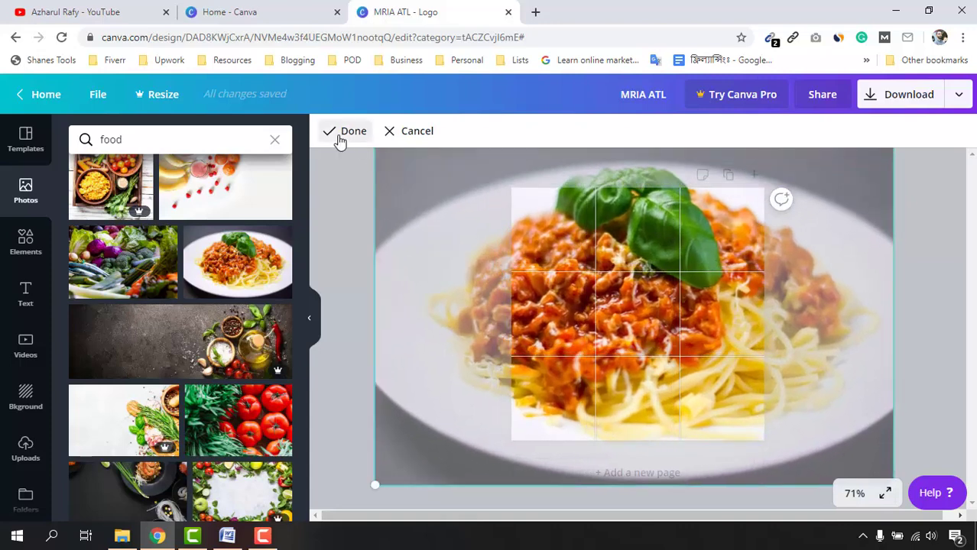
pyautogui.click(345, 132)
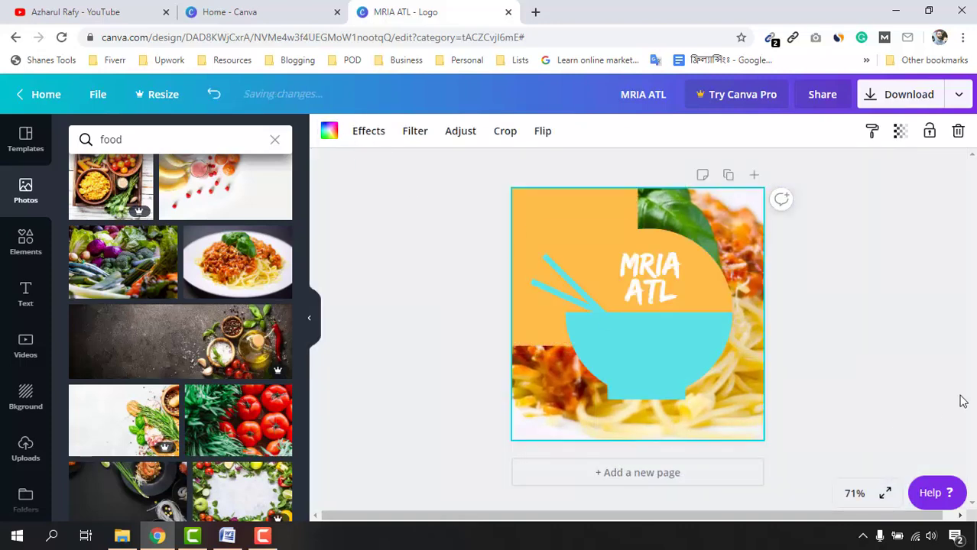
pyautogui.click(553, 213)
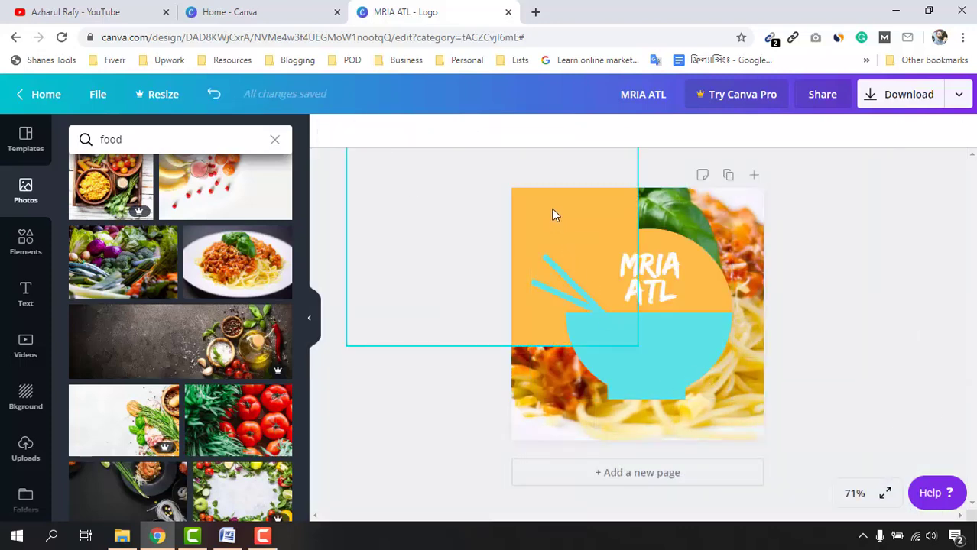
pyautogui.press('Delete')
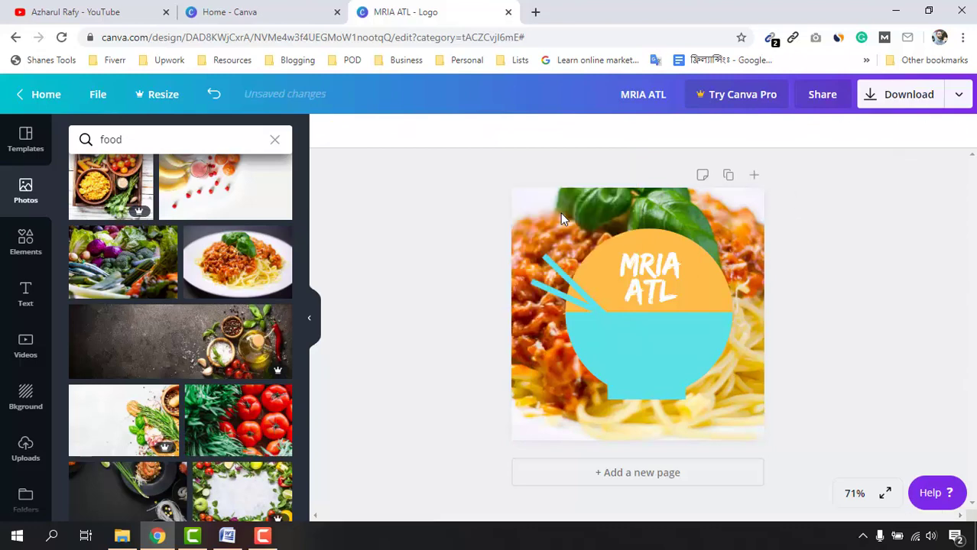
# Recolour the turquoise bowl and chopsticks with the document's white
pyautogui.click(696, 364)
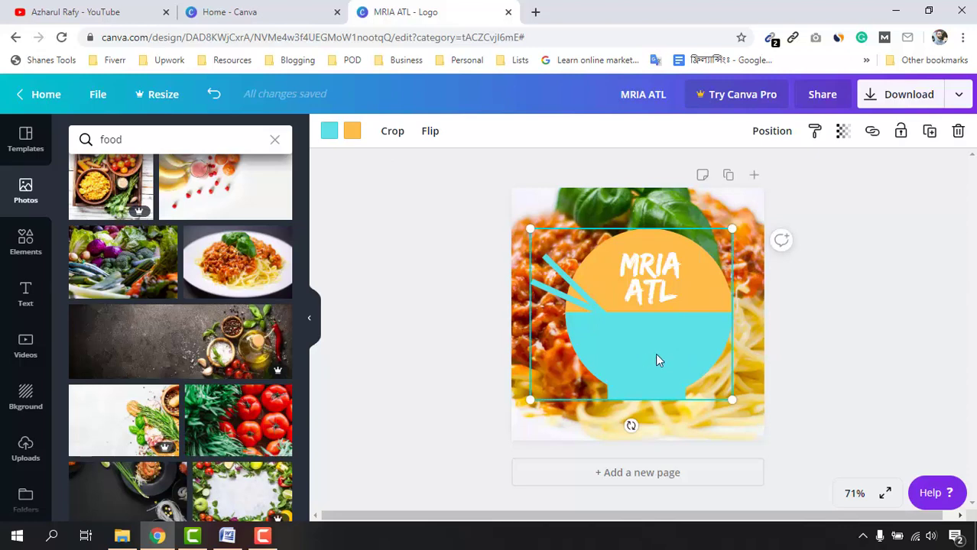
pyautogui.click(330, 131)
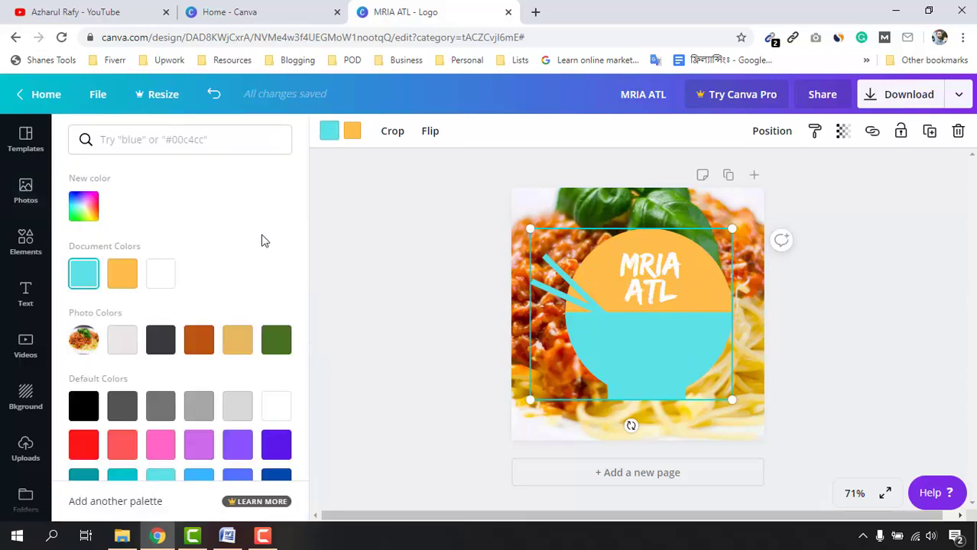
pyautogui.click(167, 280)
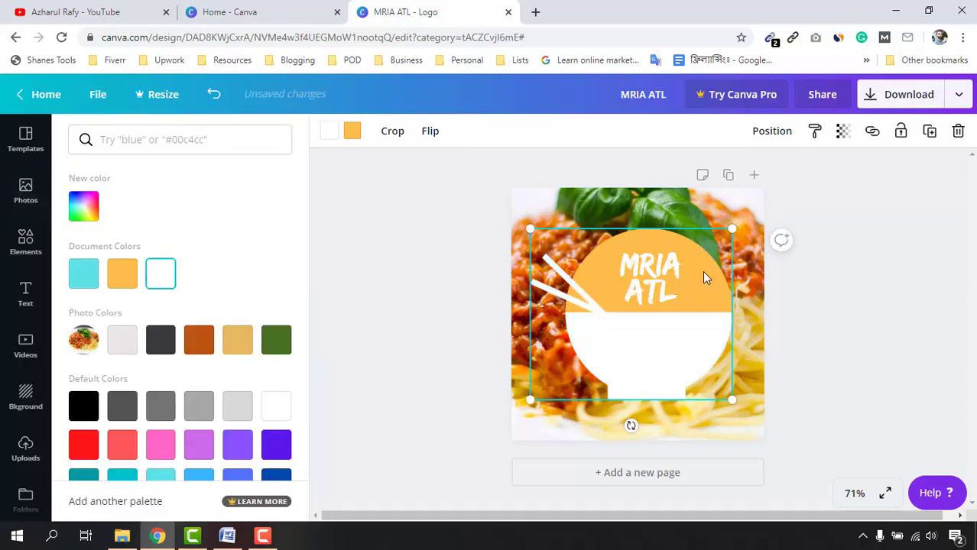
# Change the orange half circle behind the MRIA ATL text to the custom dark grey #4d4c4a
pyautogui.click(352, 132)
pyautogui.click(353, 134)
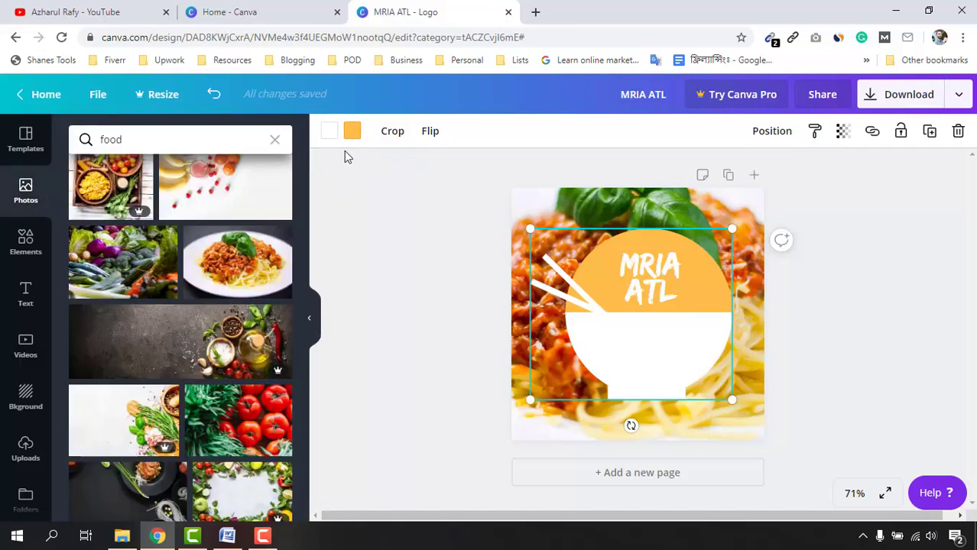
pyautogui.click(352, 133)
pyautogui.click(82, 208)
pyautogui.moveTo(221, 254); pyautogui.dragTo(88, 295)
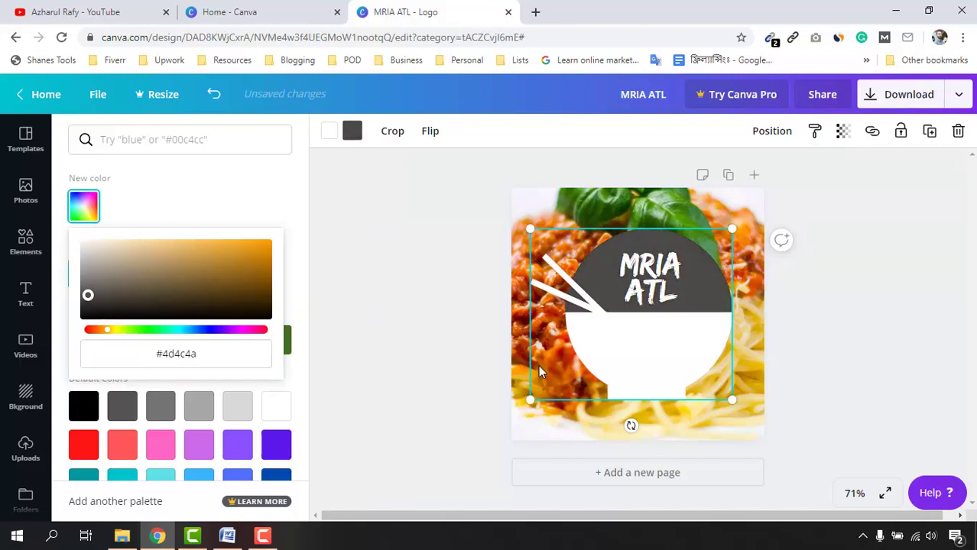
pyautogui.click(876, 319)
pyautogui.click(883, 321)
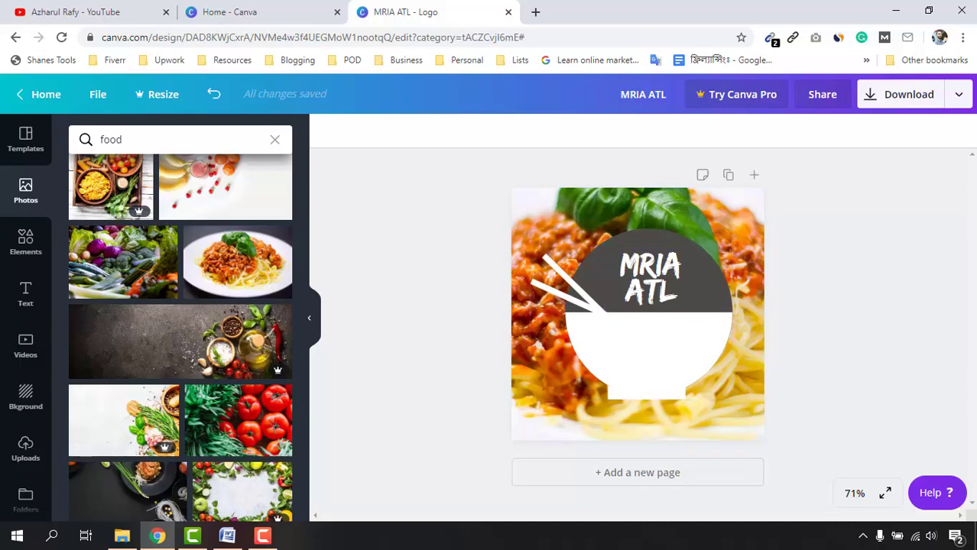
# Download the logo as a PNG and save it to the Desktop as "mria test logo.png"
pyautogui.click(905, 102)
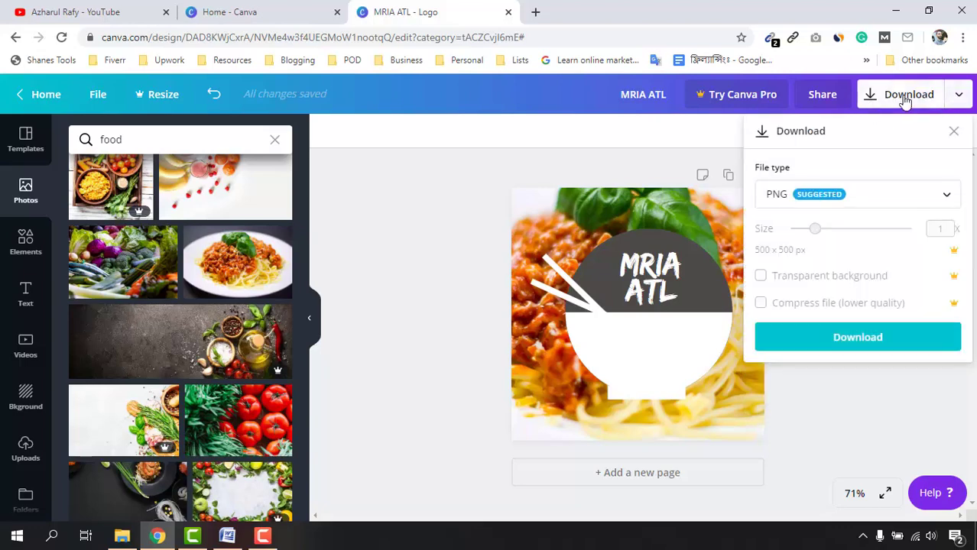
pyautogui.click(884, 350)
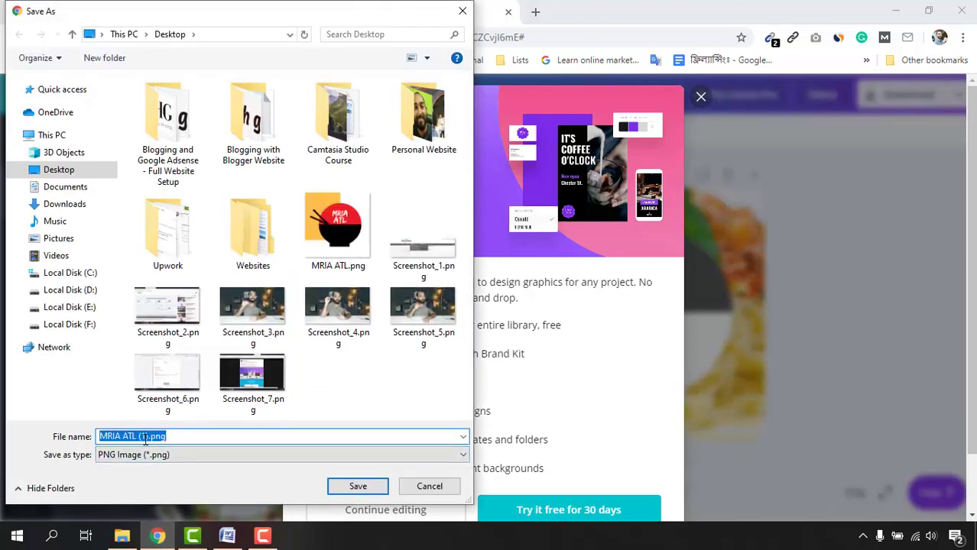
pyautogui.click(149, 436)
pyautogui.moveTo(130, 426); pyautogui.dragTo(80, 415)
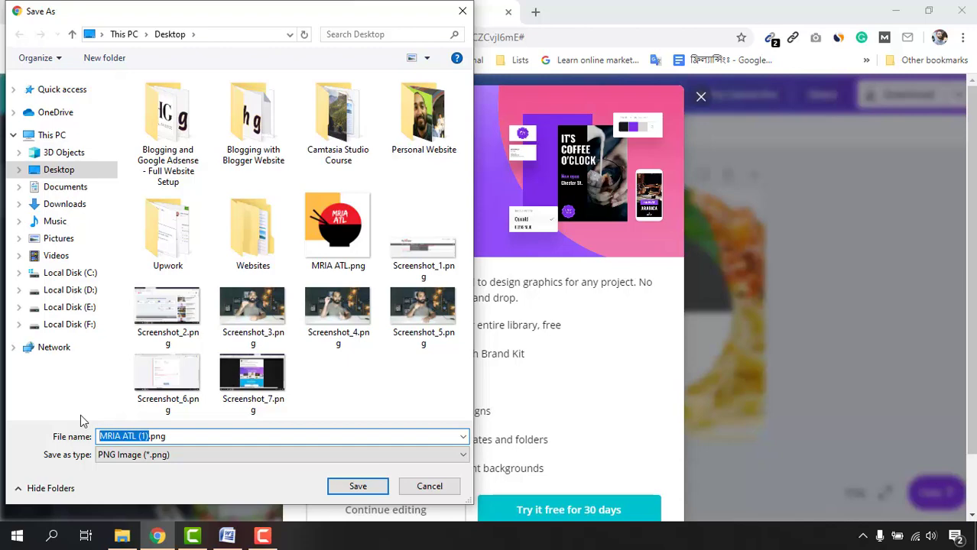
pyautogui.write('mri')
pyautogui.write('a test ')
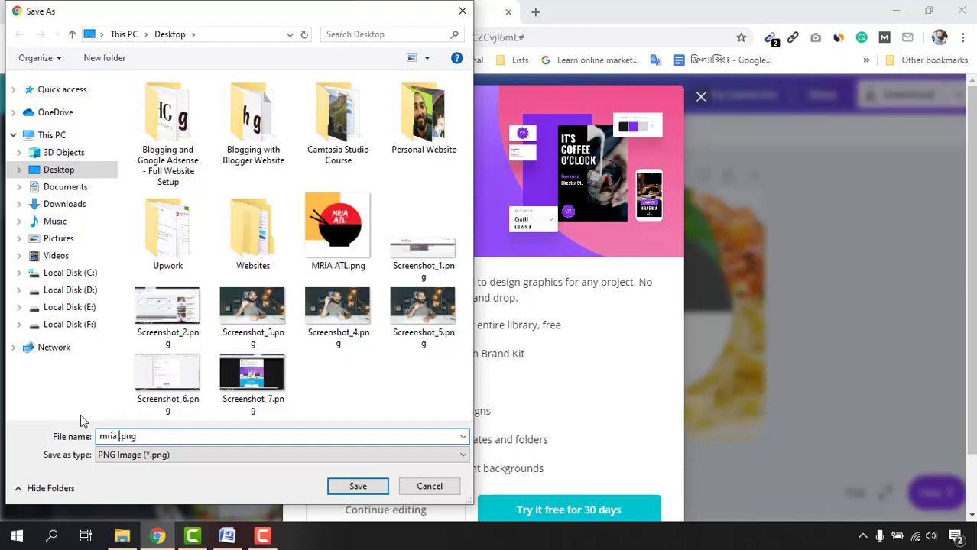
pyautogui.write('logo')
pyautogui.press('Return')
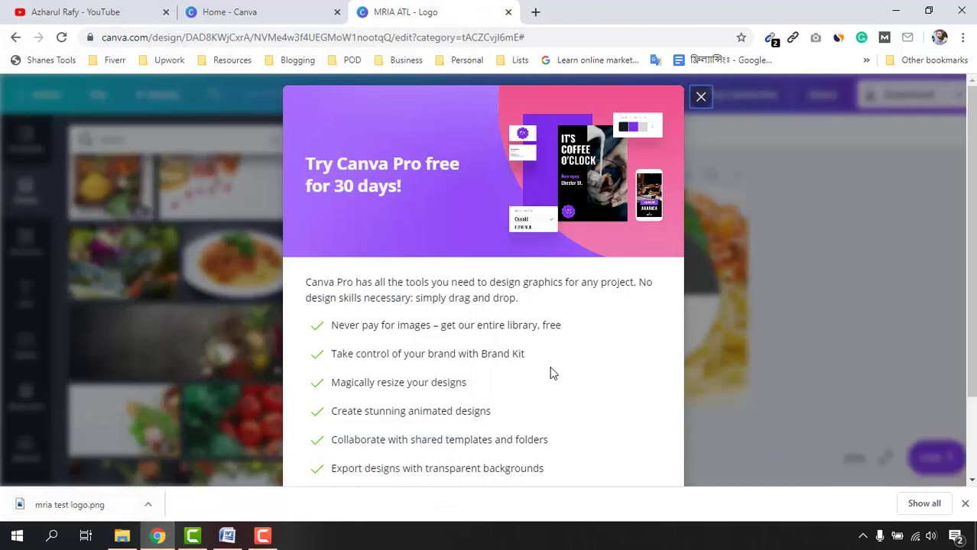
# Open the downloaded mria test logo.png in the Photos viewer and inspect the logo up close
pyautogui.click(56, 506)
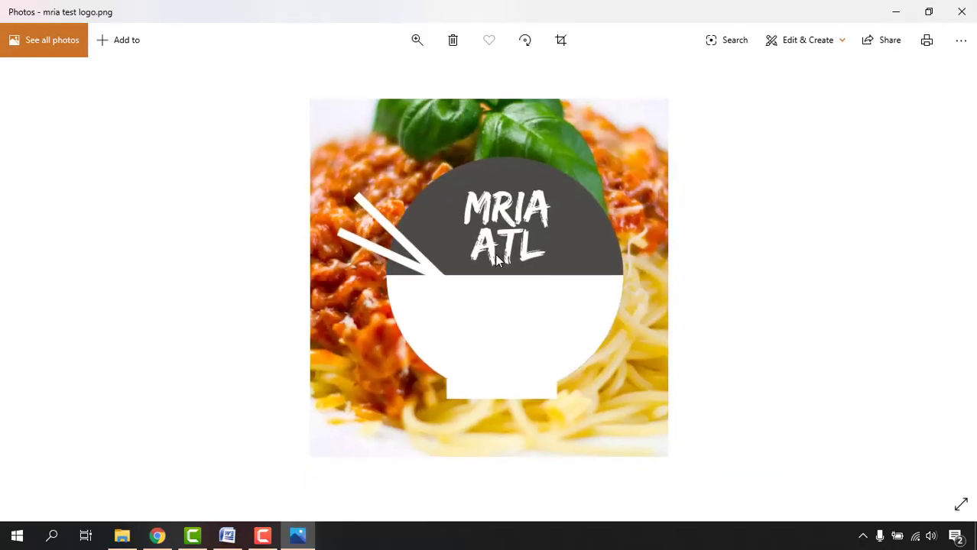
pyautogui.scroll(3, 553, 324)
pyautogui.scroll(-3, 588, 266)
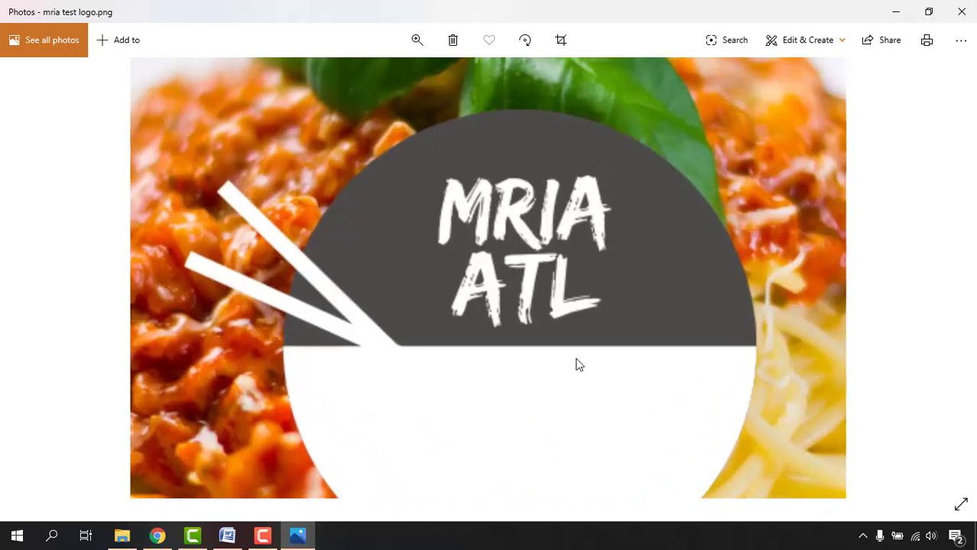